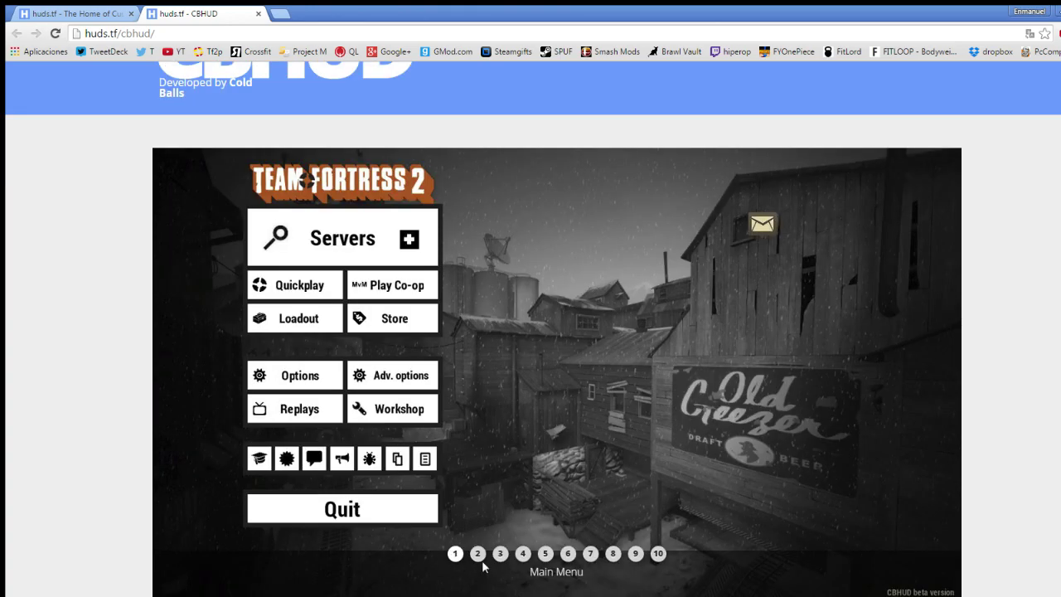
Look through the CBHUD preview images, including the Team Selection, In-Game UI, Engineer PDA Panel, Main Menu and Medic UI screens
{"action": "left_click", "coordinate": [483, 556]}
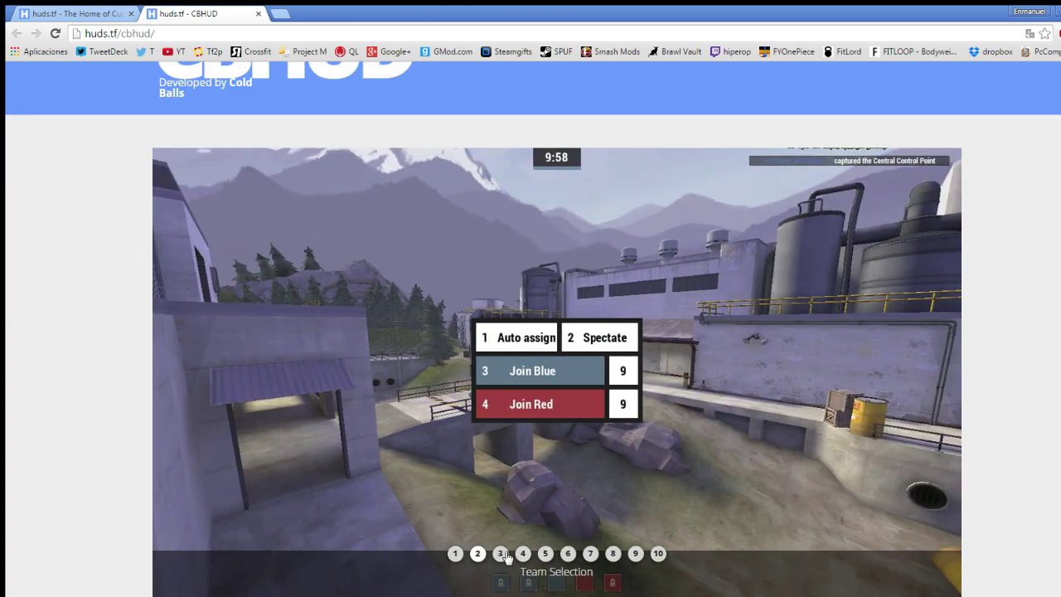
{"action": "left_click", "coordinate": [506, 555]}
{"action": "left_click", "coordinate": [523, 554]}
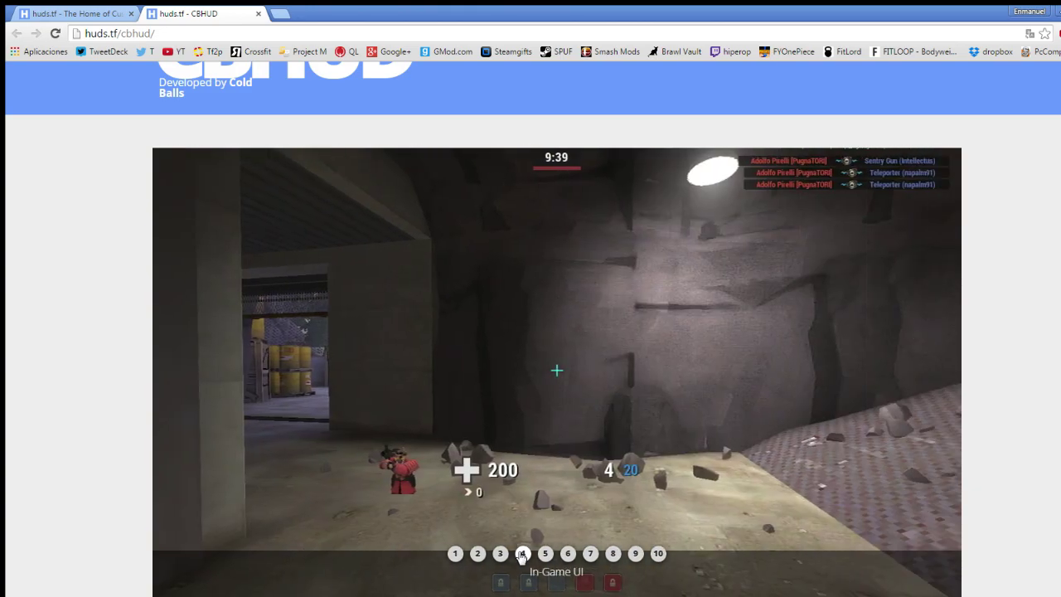
{"action": "left_click", "coordinate": [568, 554]}
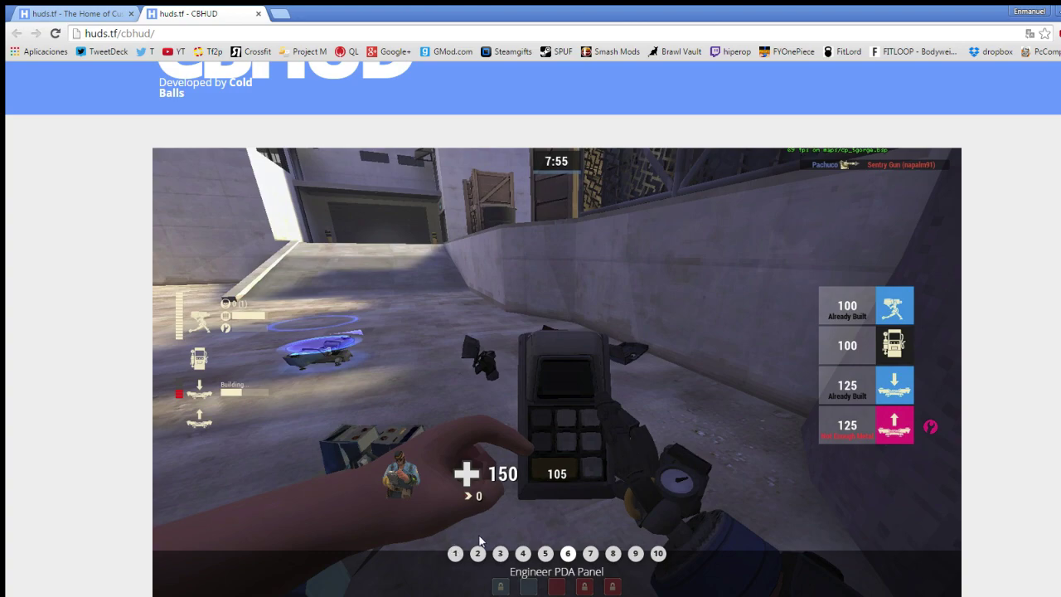
{"action": "left_click", "coordinate": [456, 554]}
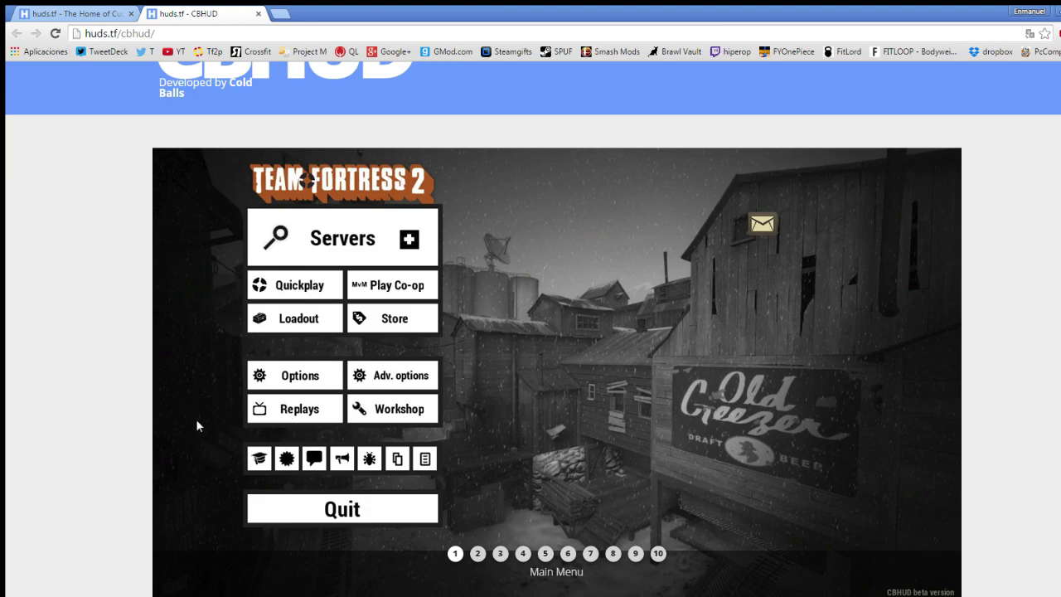
{"action": "left_click", "coordinate": [545, 554]}
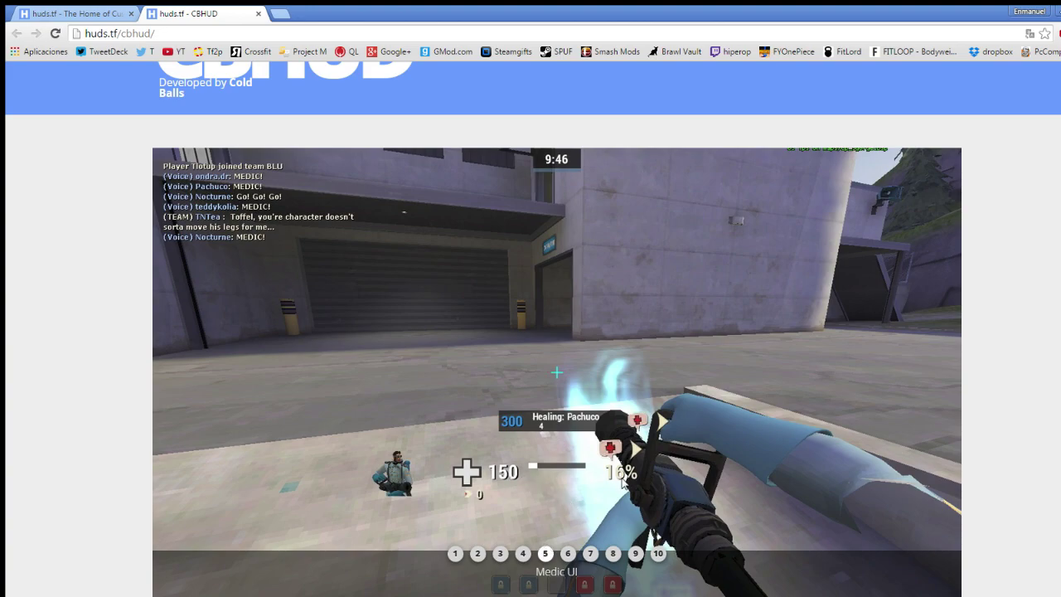
{"action": "scroll", "coordinate": [555, 331], "scroll_direction": "up", "scroll_amount": 1}
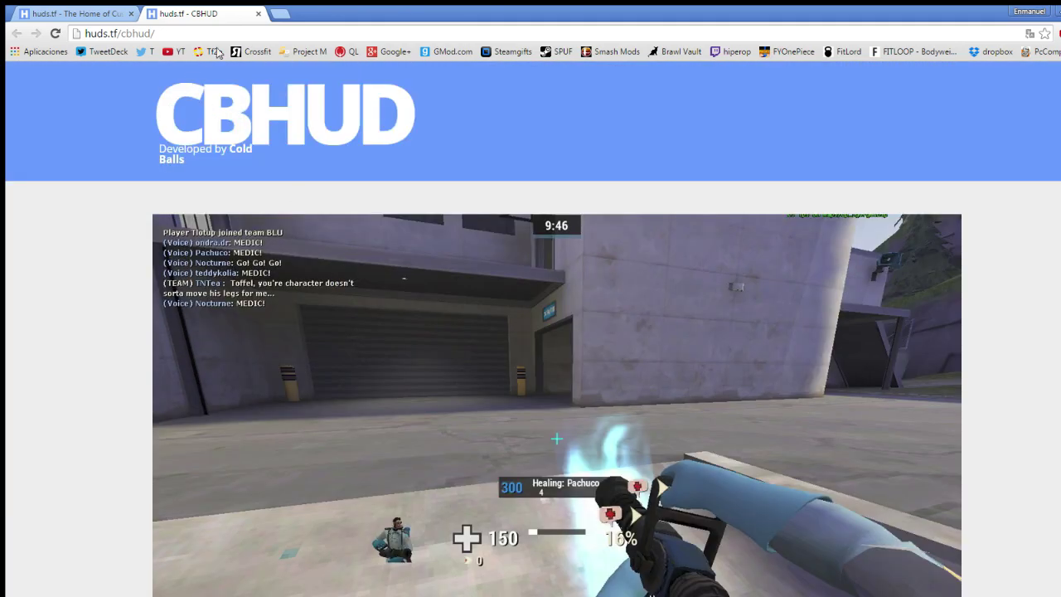
Close the CBHUD page, find takyahud-classic in the HUD list and download its GitHub repository as a ZIP
{"action": "left_click", "coordinate": [258, 13]}
{"action": "scroll", "coordinate": [682, 429], "scroll_direction": "down", "scroll_amount": 5}
{"action": "scroll", "coordinate": [685, 424], "scroll_direction": "down", "scroll_amount": 12}
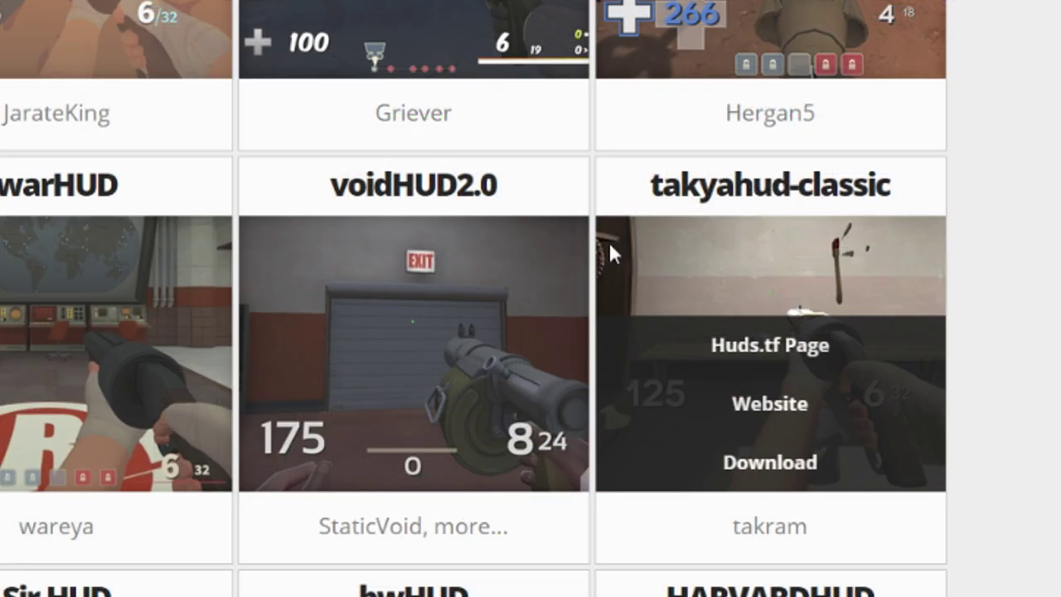
{"action": "left_click", "coordinate": [759, 477]}
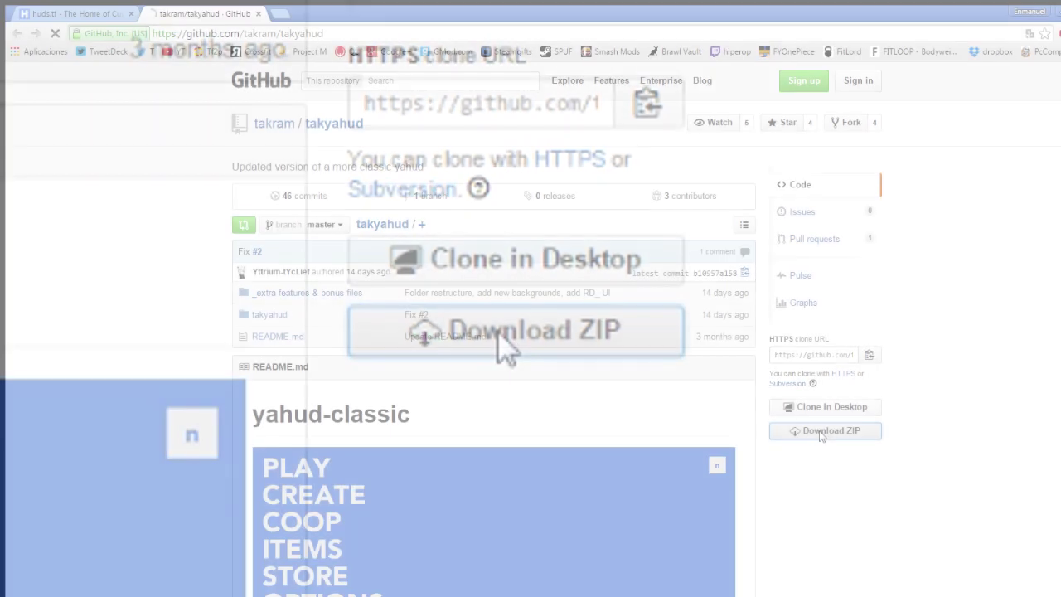
{"action": "left_click", "coordinate": [506, 348]}
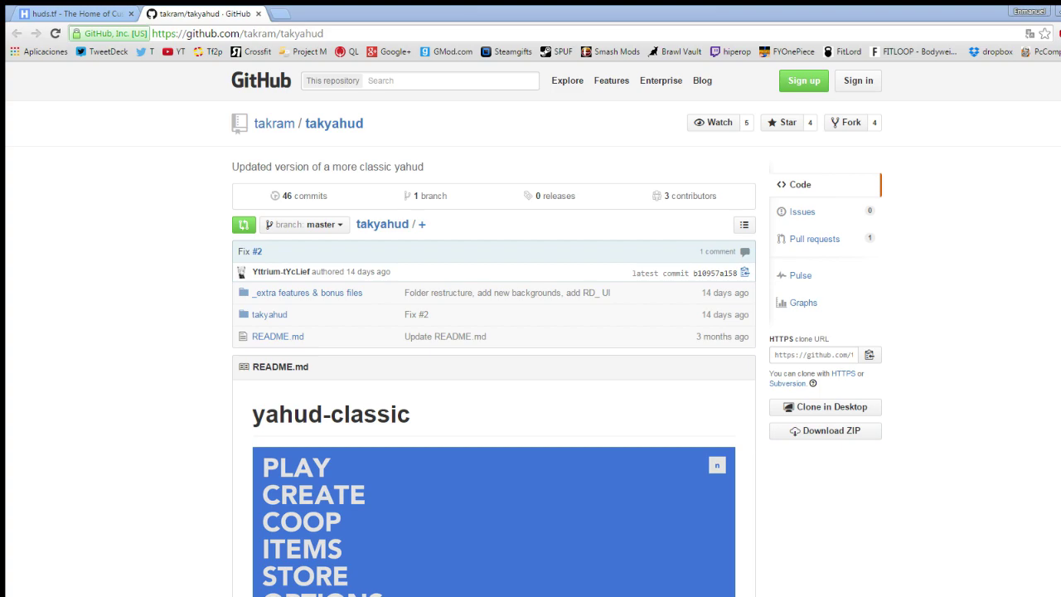
Switch to Windows Explorer and open the extracted takyahud-master folder on the desktop
{"action": "key", "text": "alt+Tab"}
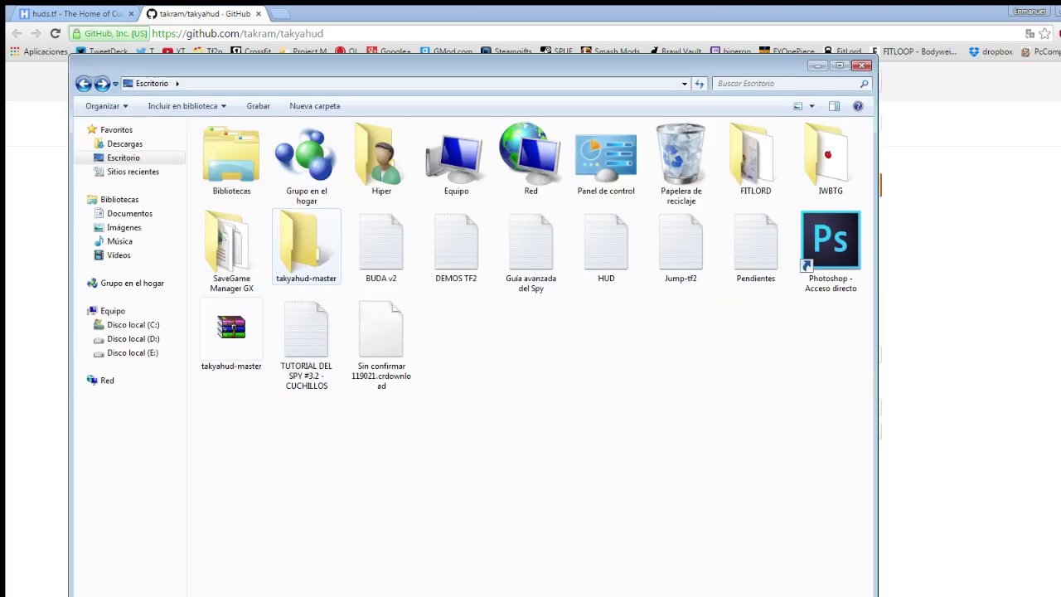
{"action": "left_click", "coordinate": [307, 246]}
{"action": "key", "text": "Return"}
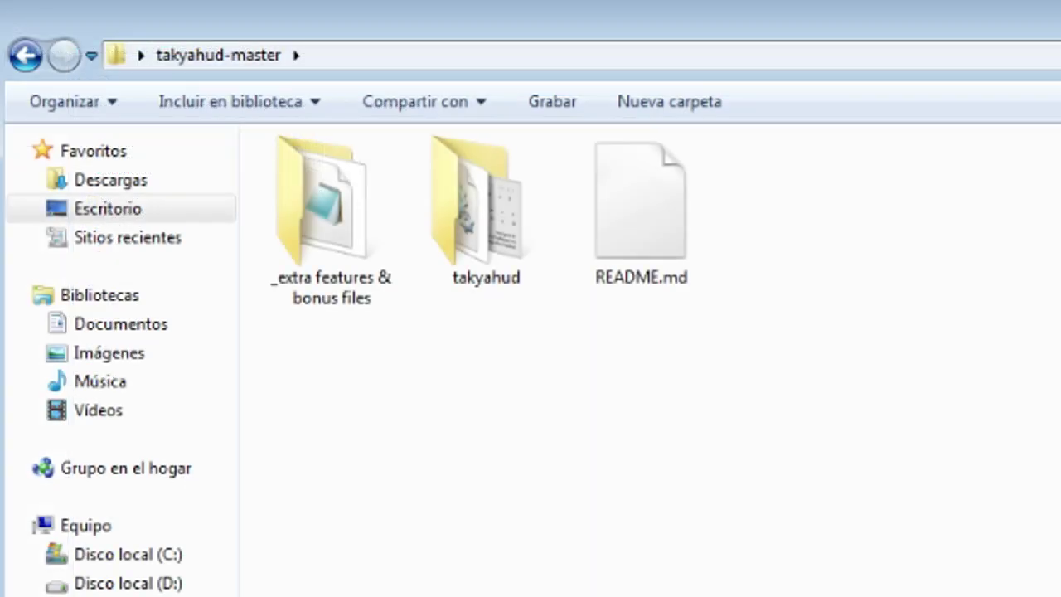
Copy the takyahud folder from takyahud-master to the clipboard
{"action": "left_click", "coordinate": [642, 212]}
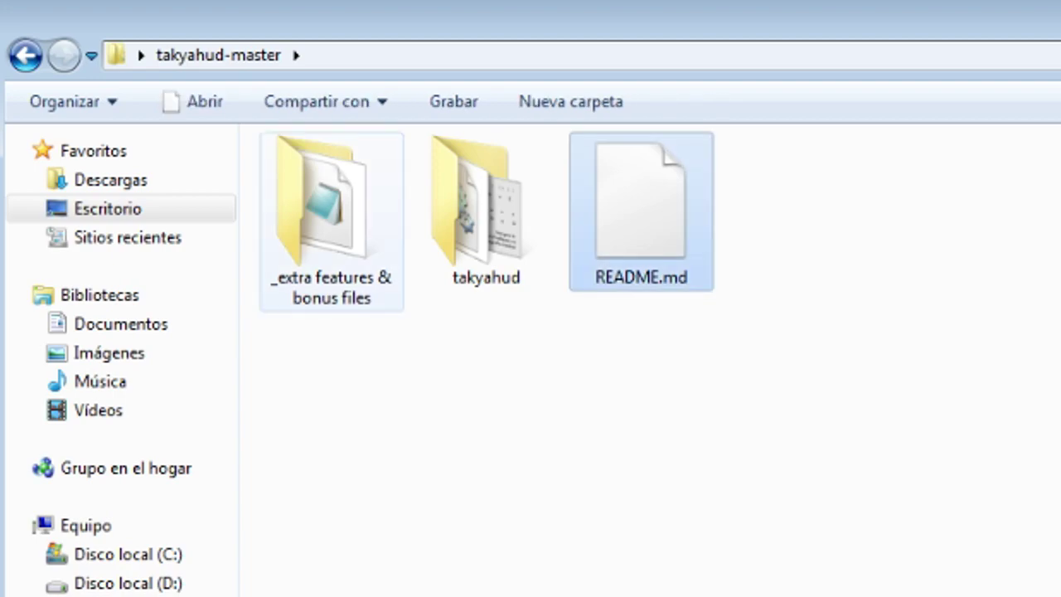
{"action": "left_click", "coordinate": [332, 217]}
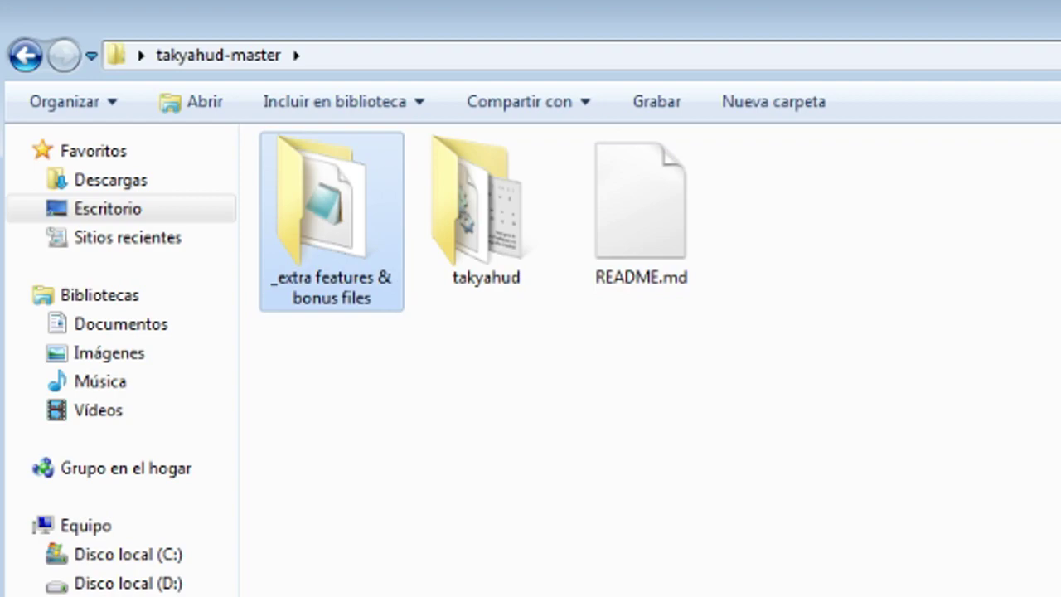
{"action": "left_click", "coordinate": [487, 212]}
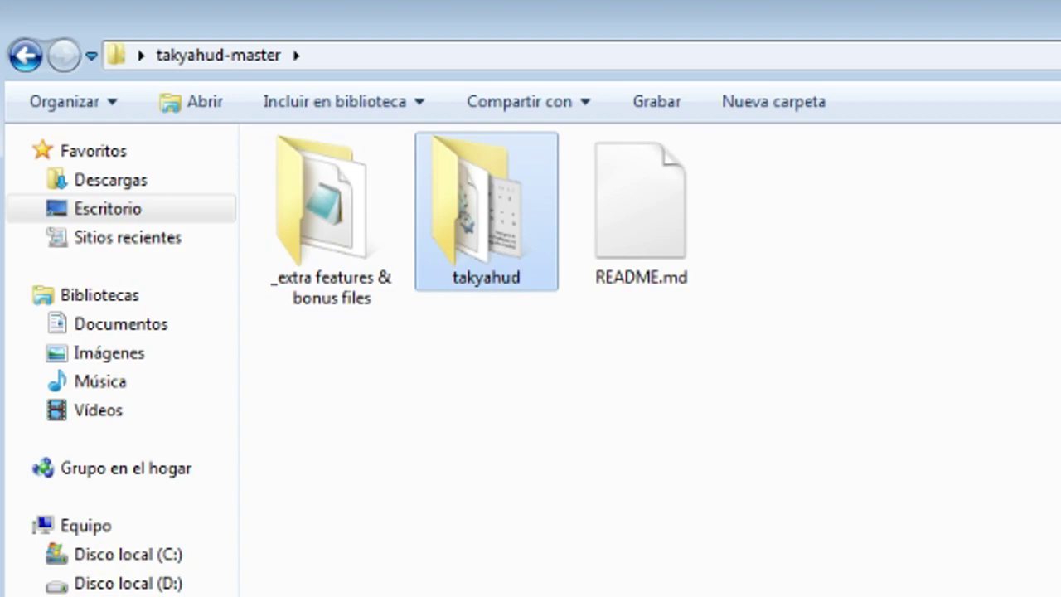
{"action": "right_click", "coordinate": [484, 243]}
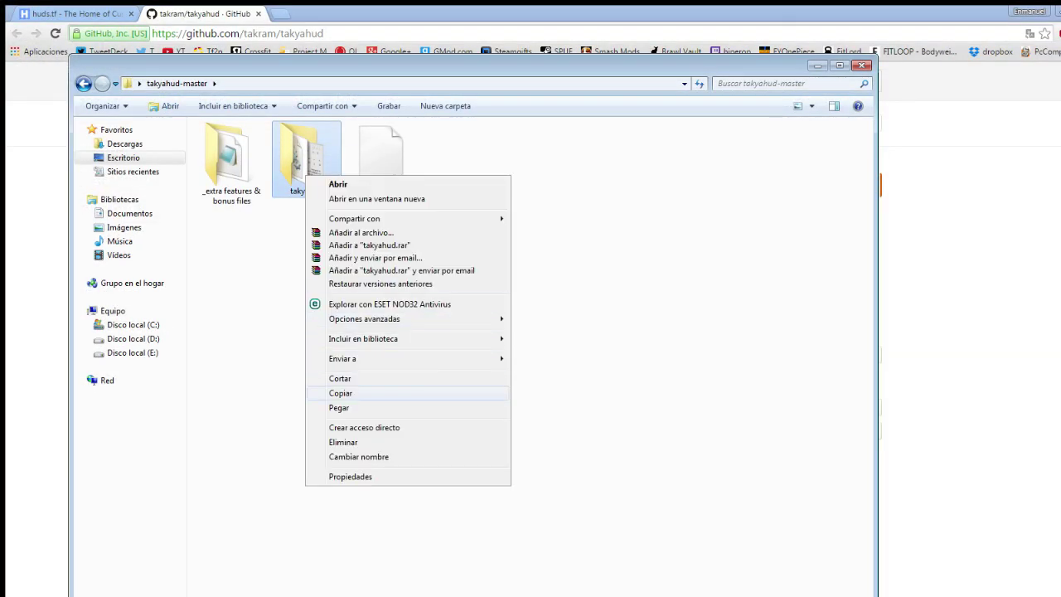
{"action": "left_click", "coordinate": [340, 393]}
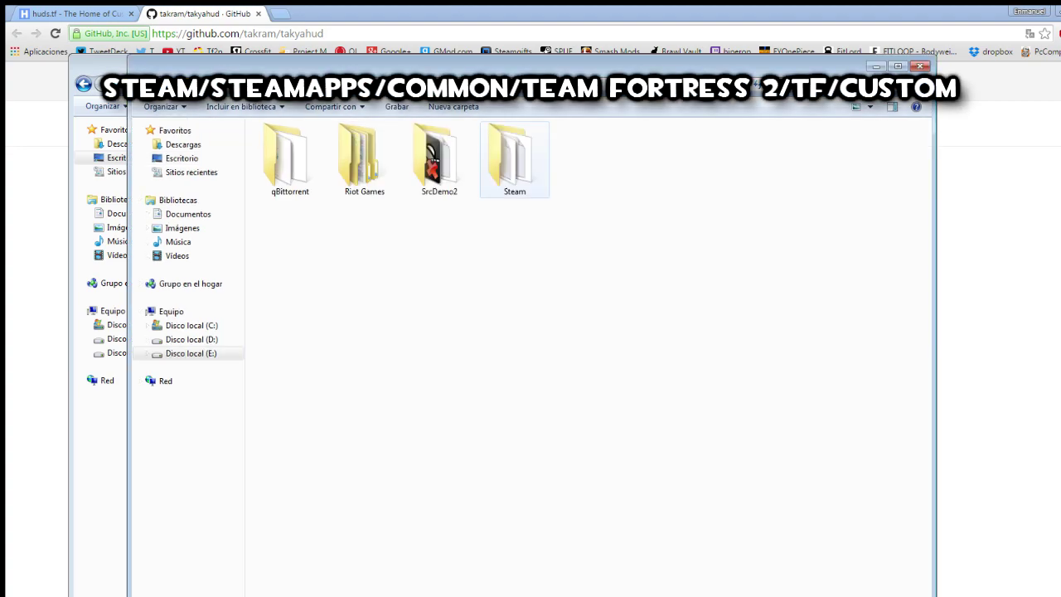
Open the folder Steam/SteamApps/common/Team Fortress 2/tf/custom on drive E
{"action": "double_click", "coordinate": [514, 158]}
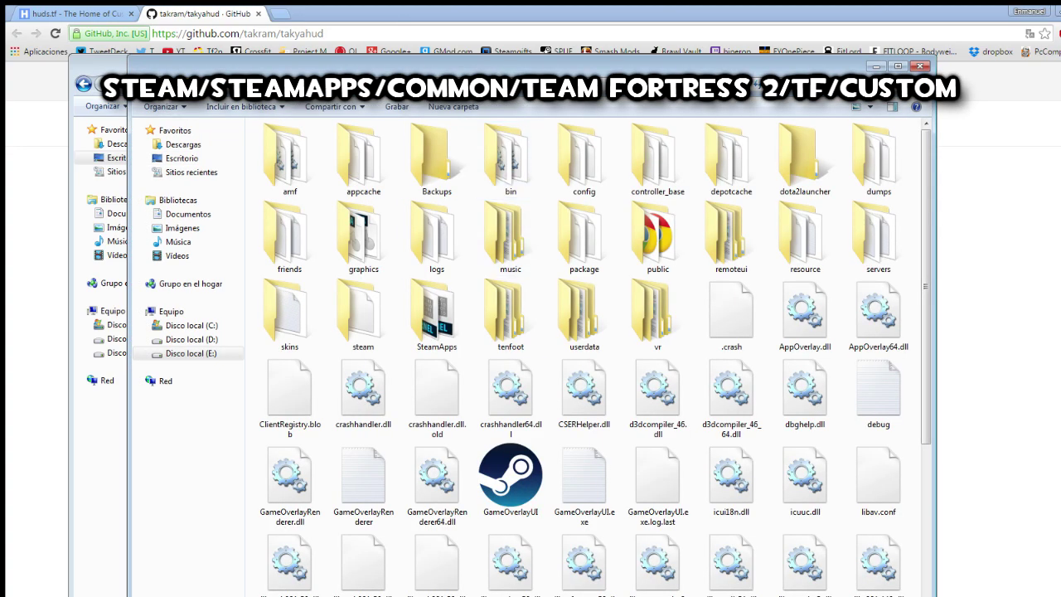
{"action": "double_click", "coordinate": [437, 315]}
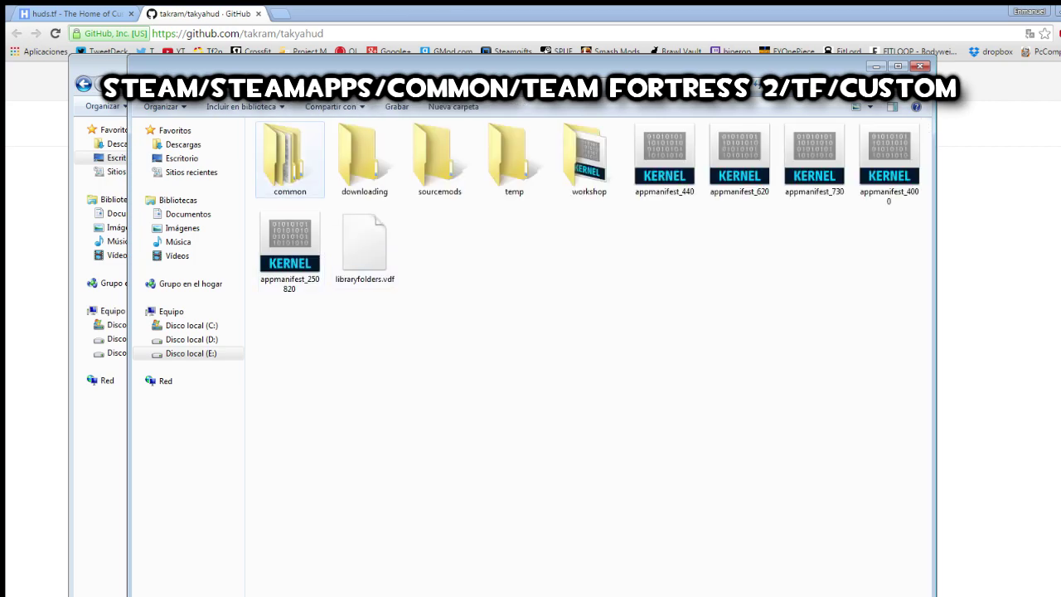
{"action": "double_click", "coordinate": [289, 160]}
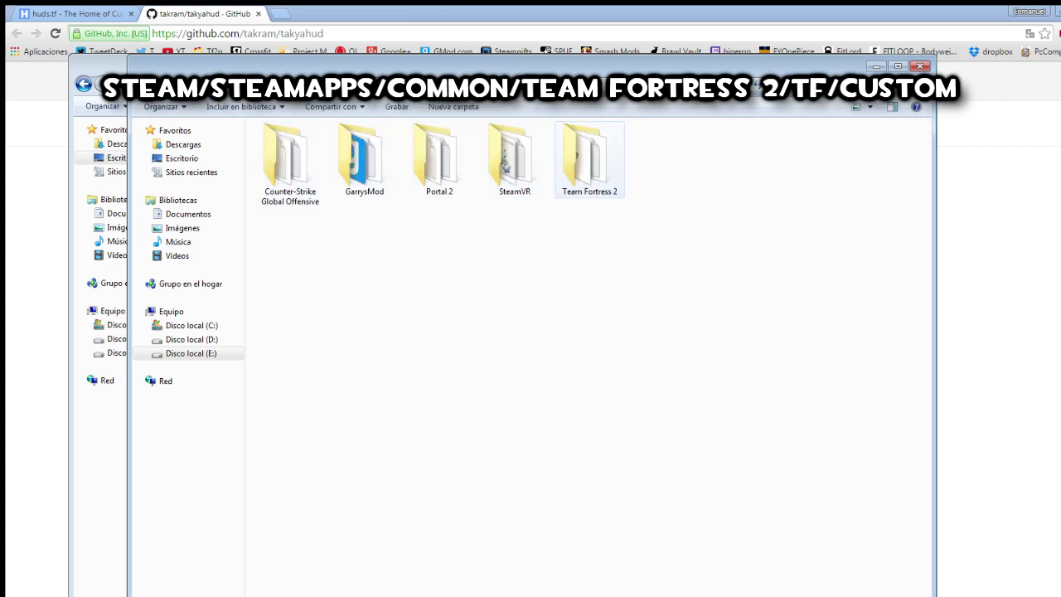
{"action": "double_click", "coordinate": [590, 160]}
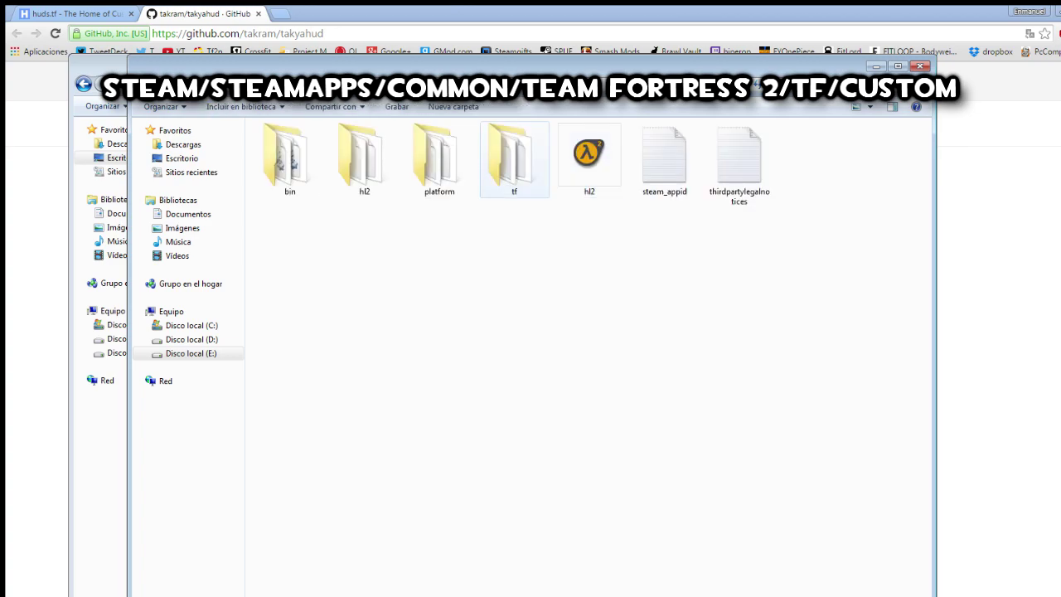
{"action": "double_click", "coordinate": [514, 159]}
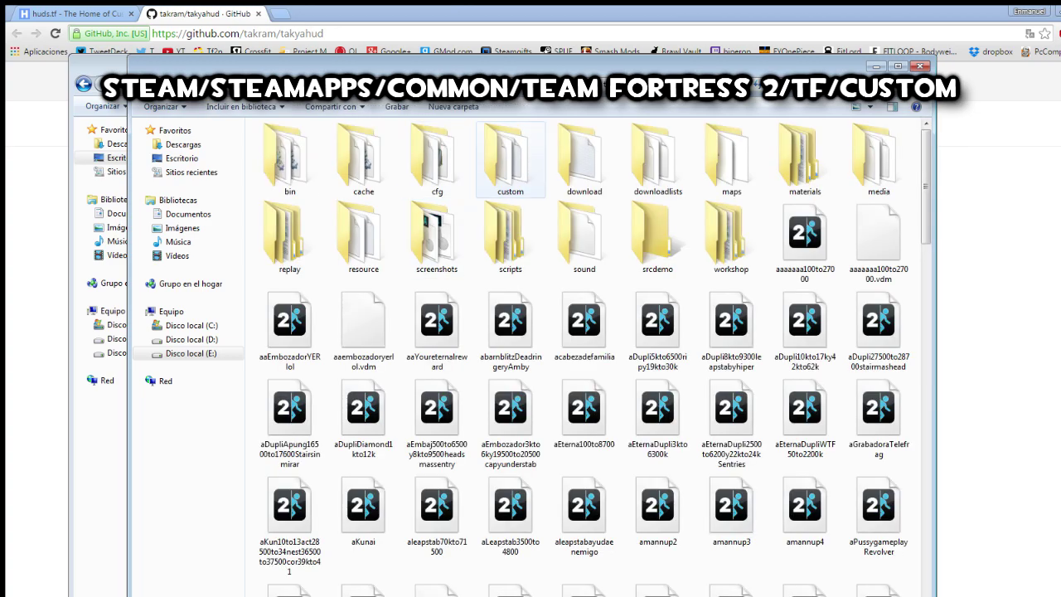
{"action": "double_click", "coordinate": [511, 159]}
Paste the copied takyahud folder into Team Fortress 2's custom folder
{"action": "right_click", "coordinate": [375, 223]}
{"action": "left_click", "coordinate": [408, 334]}
{"action": "left_click", "coordinate": [414, 332]}
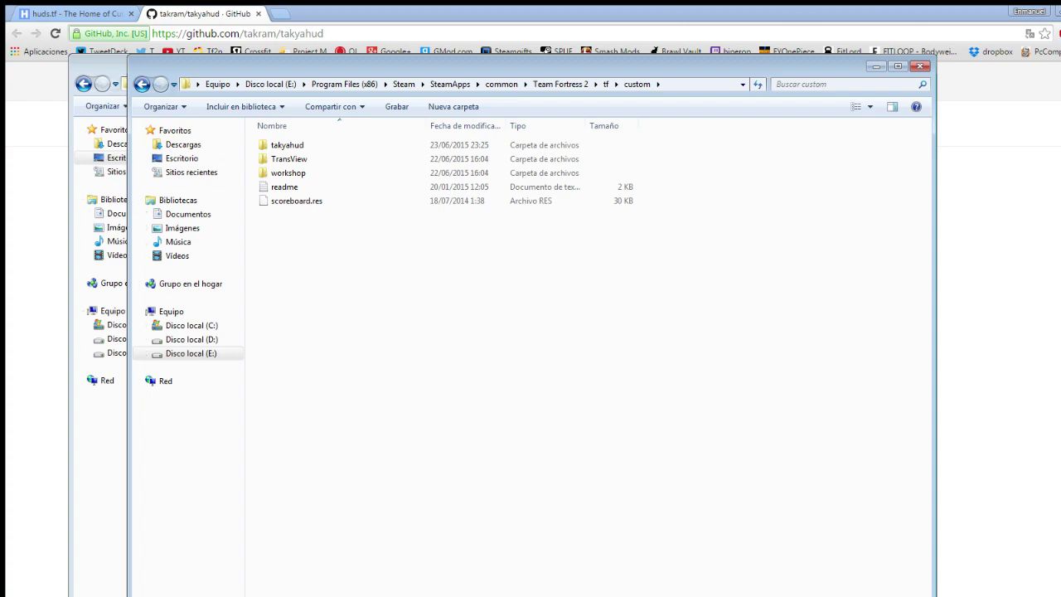
Return to takyahud-master and copy the materials folder of the Normandy background from Alternative Main Menu Backgrounds in the extra features folder
{"action": "left_click", "coordinate": [107, 68]}
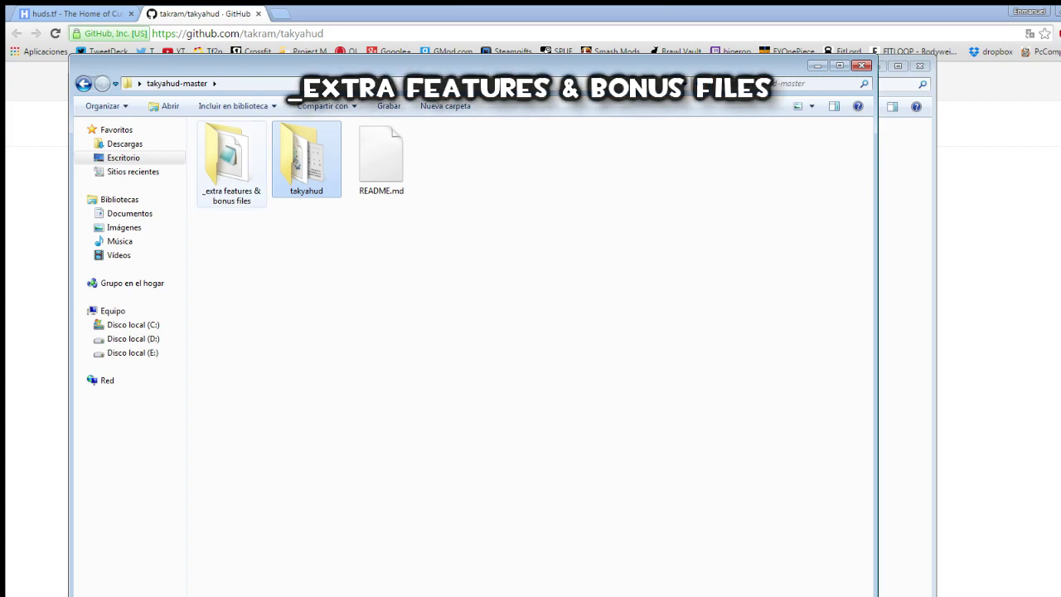
{"action": "double_click", "coordinate": [231, 166]}
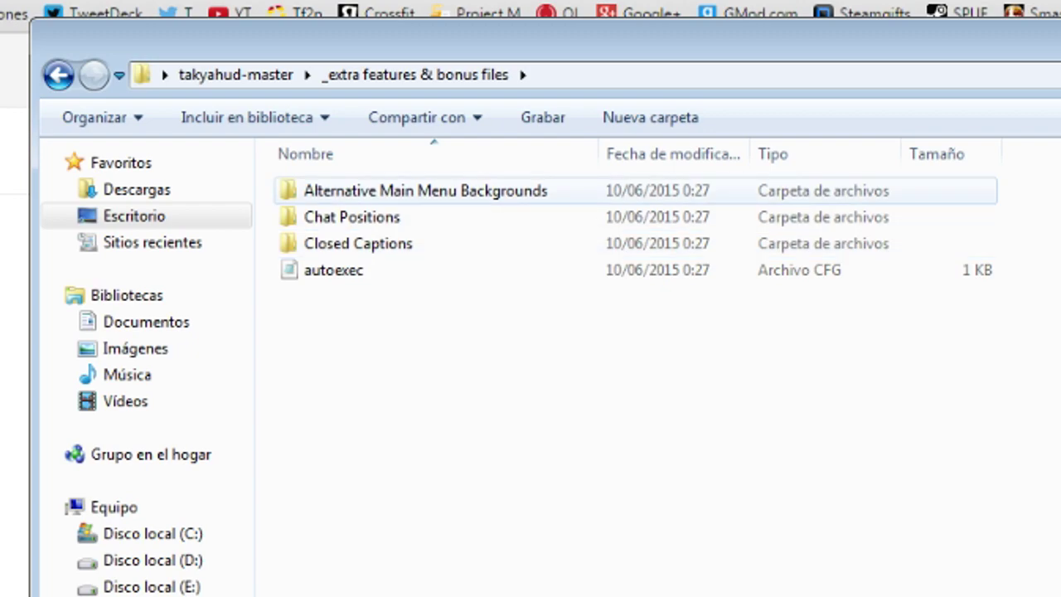
{"action": "double_click", "coordinate": [426, 190]}
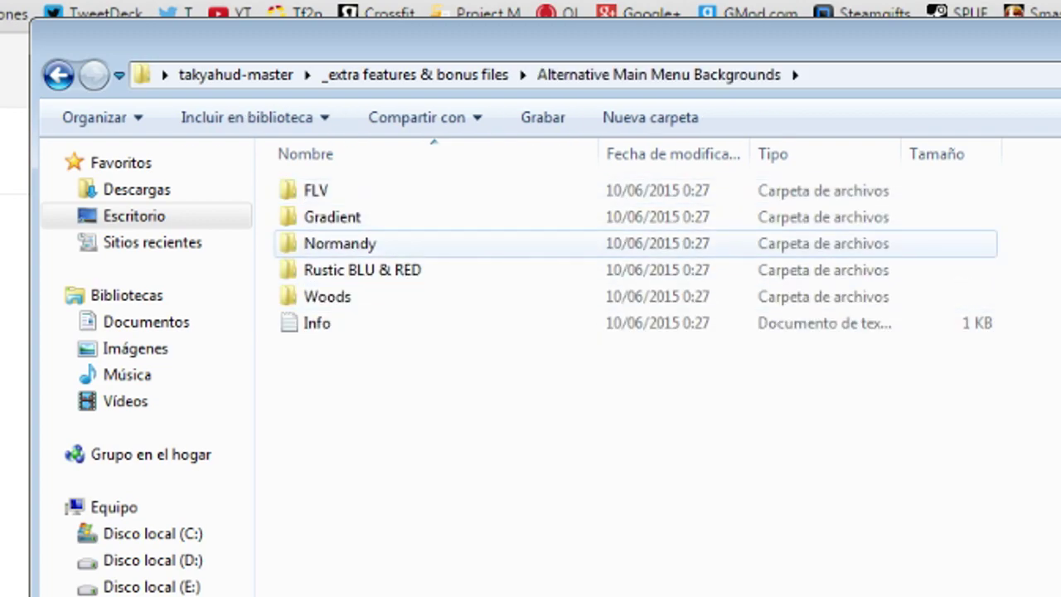
{"action": "double_click", "coordinate": [481, 242]}
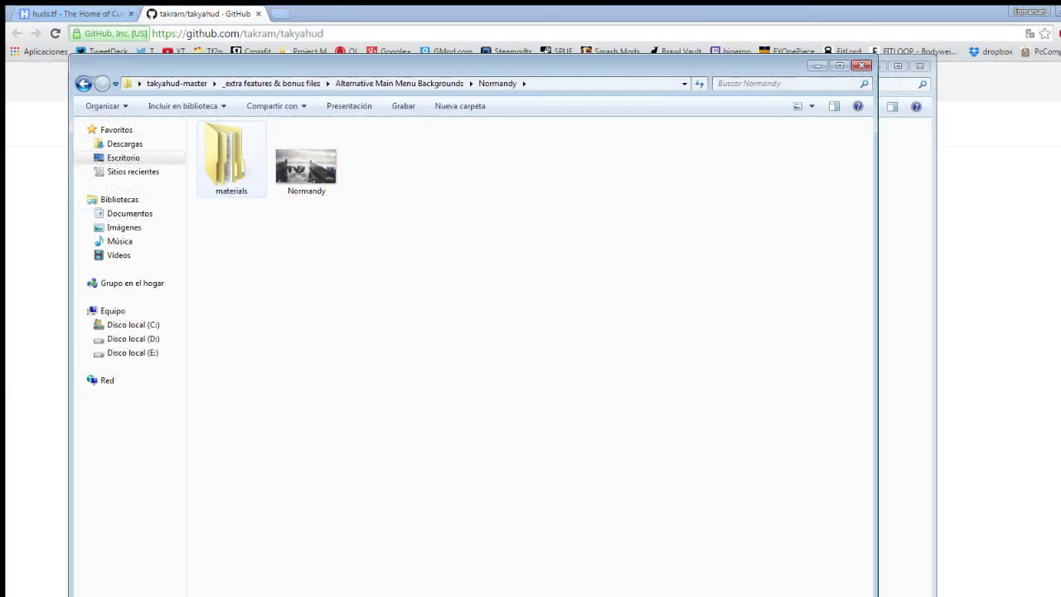
{"action": "right_click", "coordinate": [259, 173]}
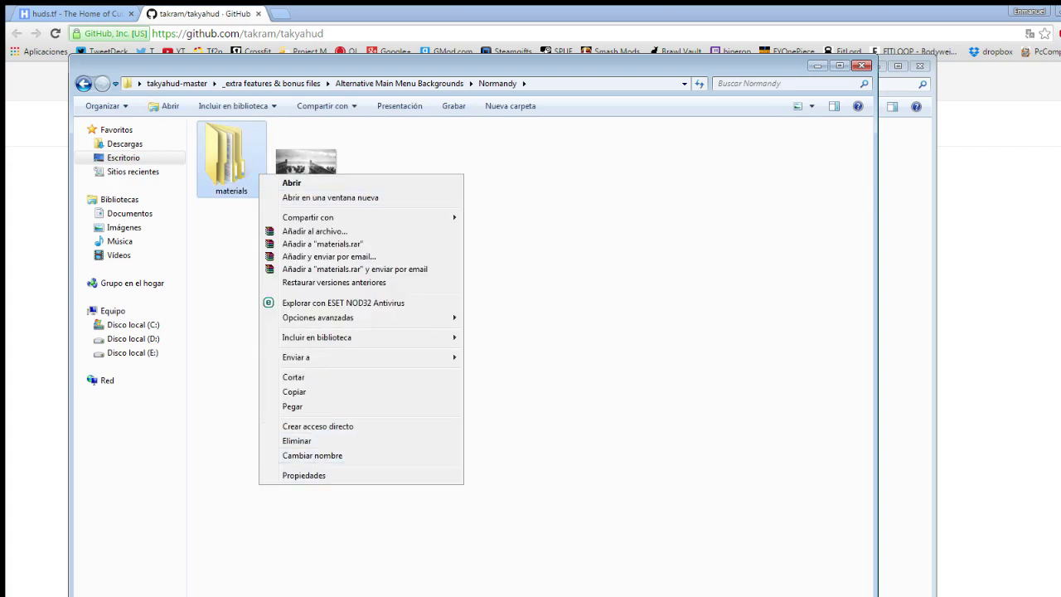
{"action": "left_click", "coordinate": [299, 391]}
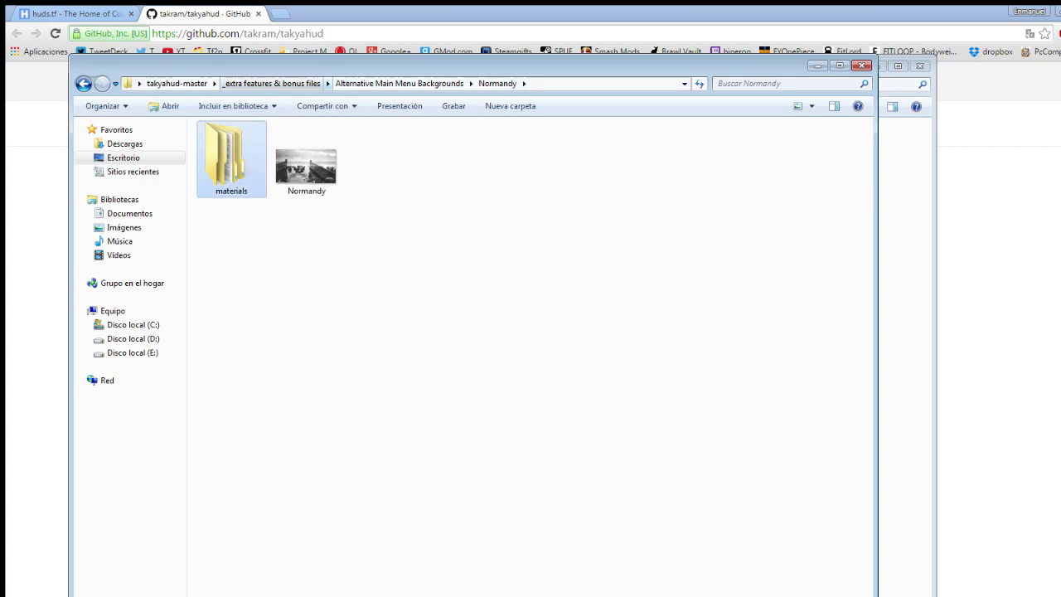
Open the installed takyahud folder inside Team Fortress 2's custom folder and display its contents as large icons
{"action": "left_click", "coordinate": [125, 594]}
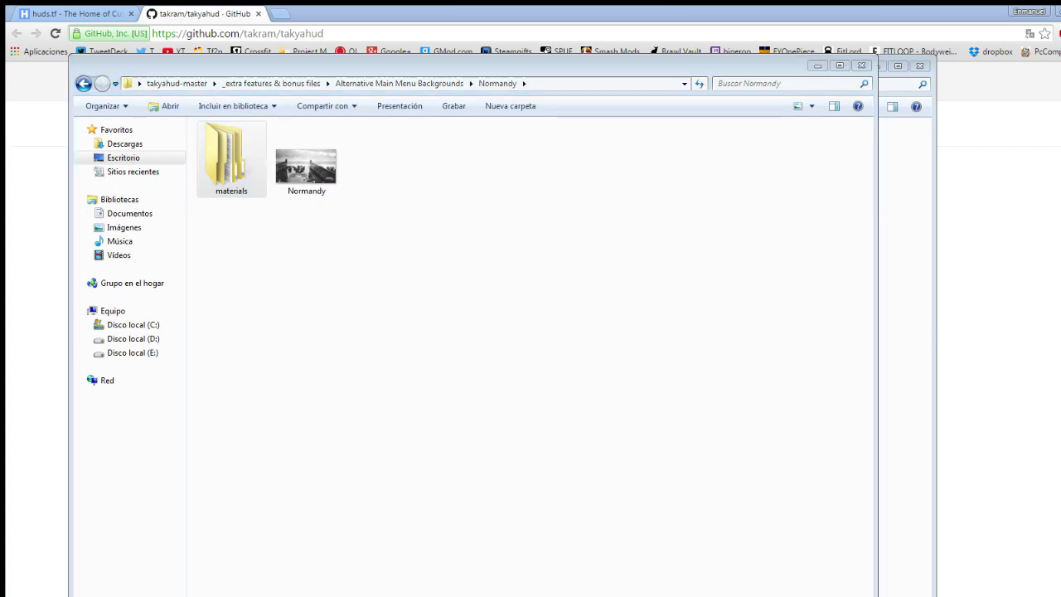
{"action": "left_click", "coordinate": [182, 594]}
{"action": "double_click", "coordinate": [288, 145]}
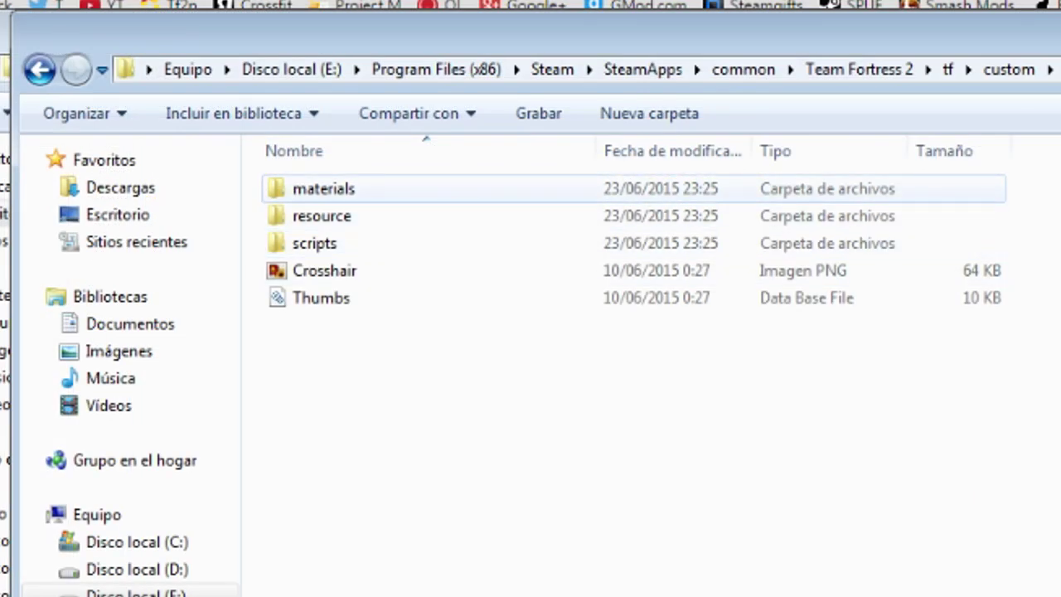
{"action": "left_click", "coordinate": [1060, 114]}
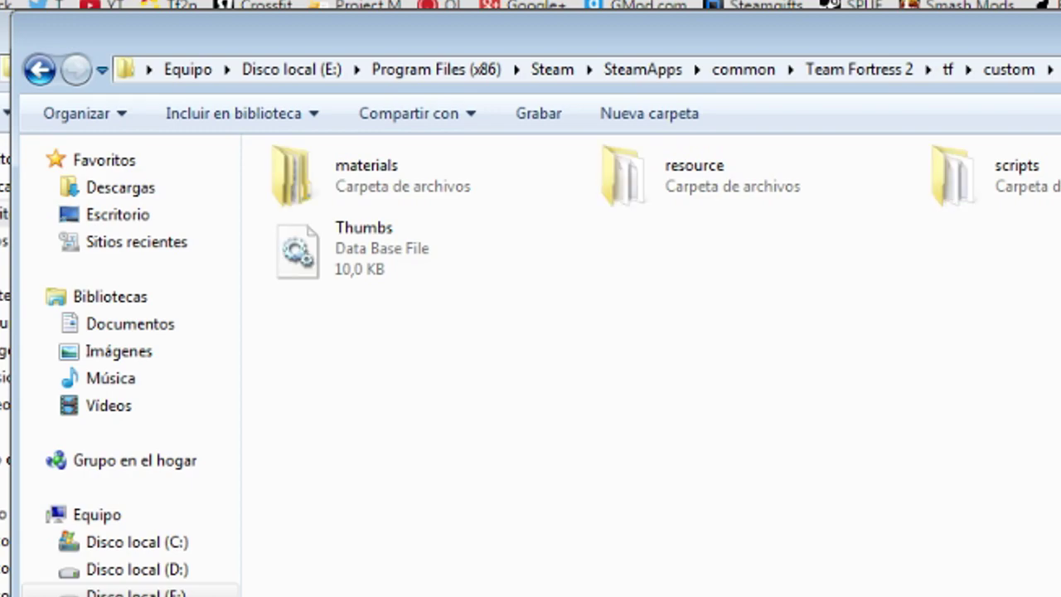
{"action": "scroll", "coordinate": [651, 364], "scroll_direction": "down", "scroll_amount": 1}
{"action": "left_click", "coordinate": [857, 107]}
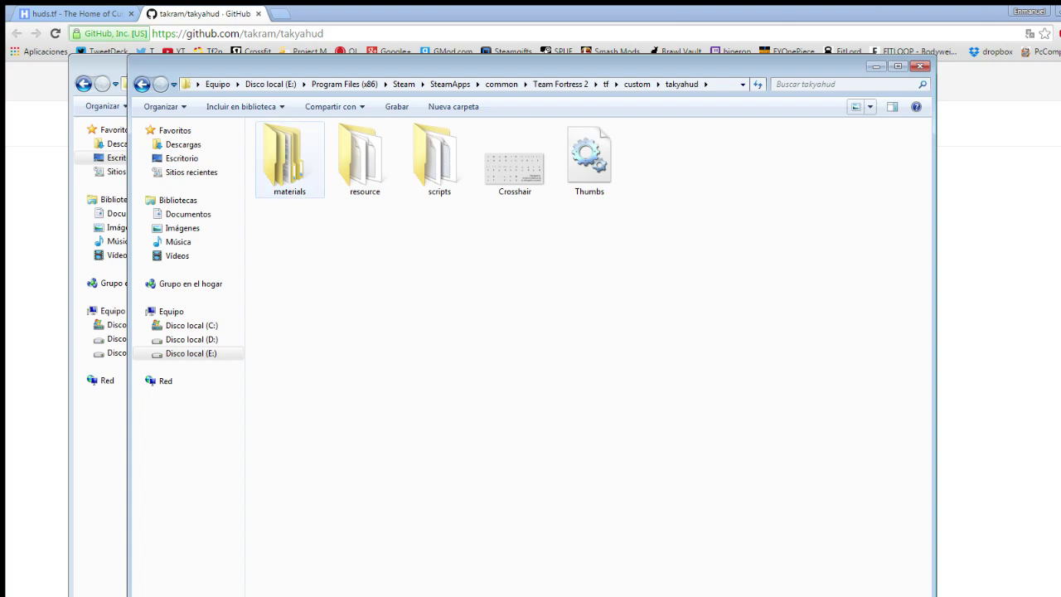
Paste the Normandy materials folder into the installed takyahud folder, merging the materials and console folders and replacing the conflicting background files
{"action": "right_click", "coordinate": [329, 257]}
{"action": "left_click", "coordinate": [357, 367]}
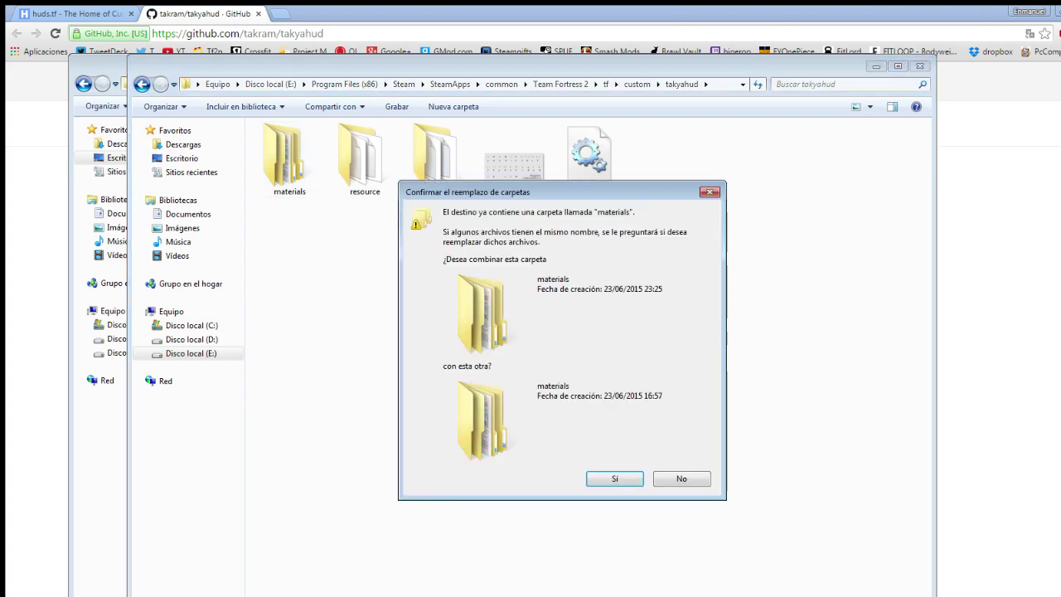
{"action": "left_click", "coordinate": [615, 479]}
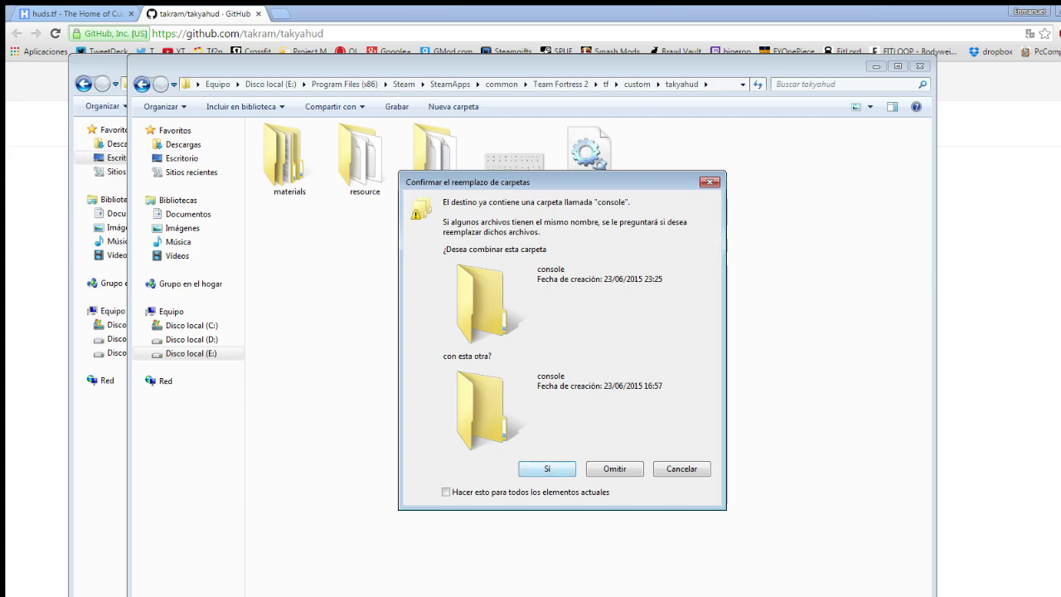
{"action": "key", "text": "Return"}
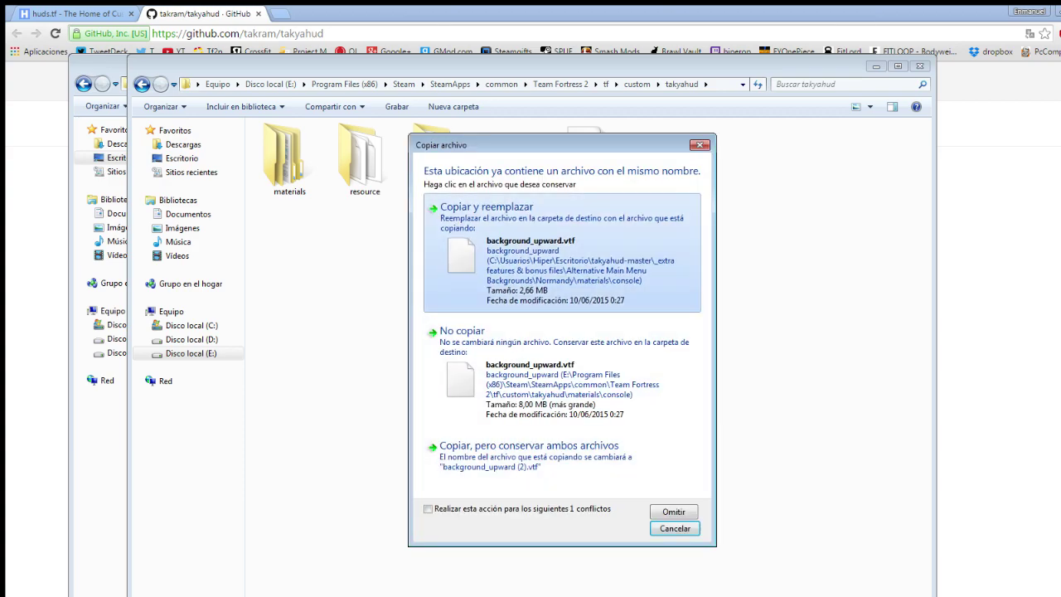
{"action": "key", "text": "Return"}
{"action": "left_click", "coordinate": [588, 357]}
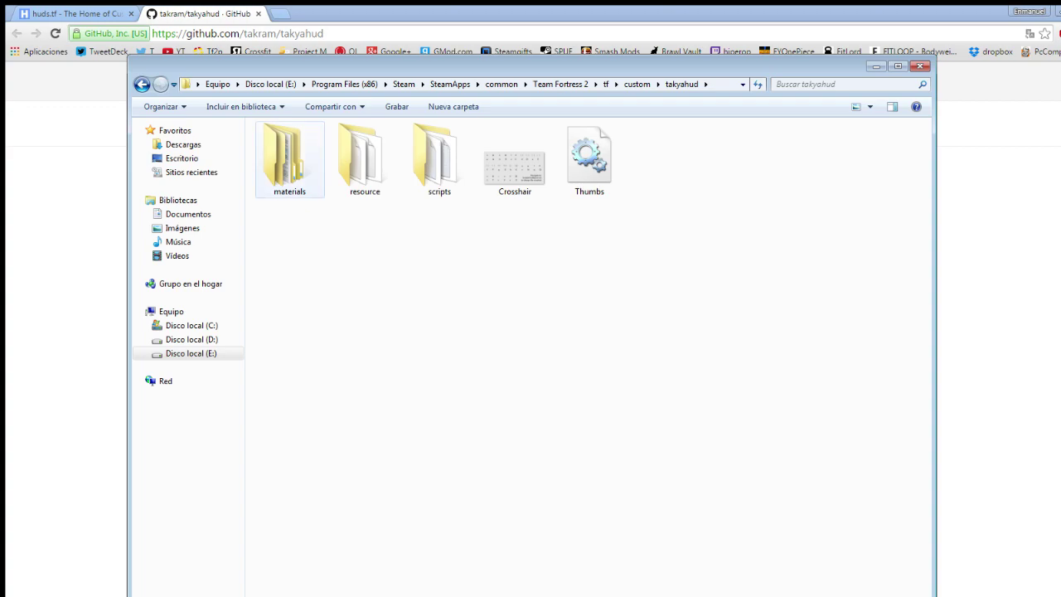
Delete background_upward.vtf and background_upward_widescreen.vtf from the console folder inside takyahud's materials folder and return to the takyahud folder
{"action": "double_click", "coordinate": [290, 158]}
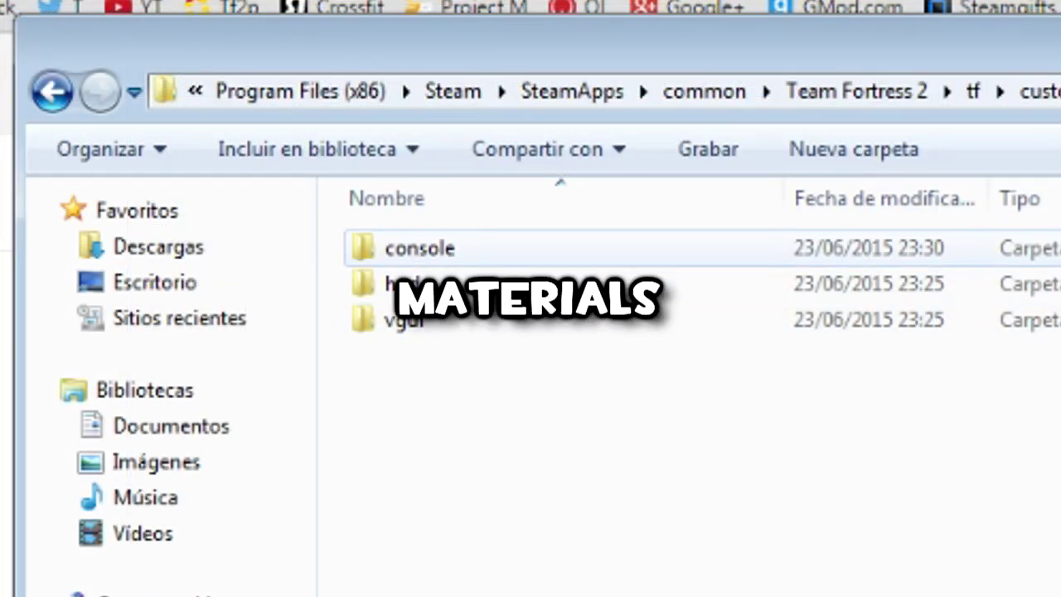
{"action": "double_click", "coordinate": [422, 248]}
{"action": "mouse_move", "coordinate": [561, 343]}
{"action": "left_mouse_down"}
{"action": "mouse_move", "coordinate": [664, 458]}
{"action": "mouse_move", "coordinate": [468, 238]}
{"action": "left_mouse_up"}
{"action": "key", "text": "alt+Tab"}
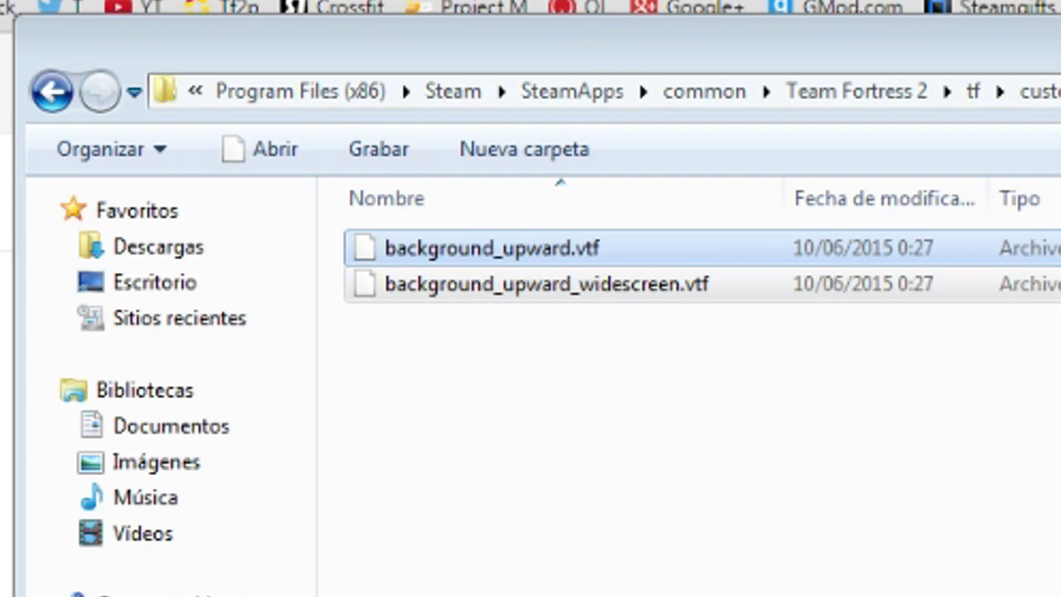
{"action": "key", "text": "Return"}
{"action": "key", "text": "alt+Up"}
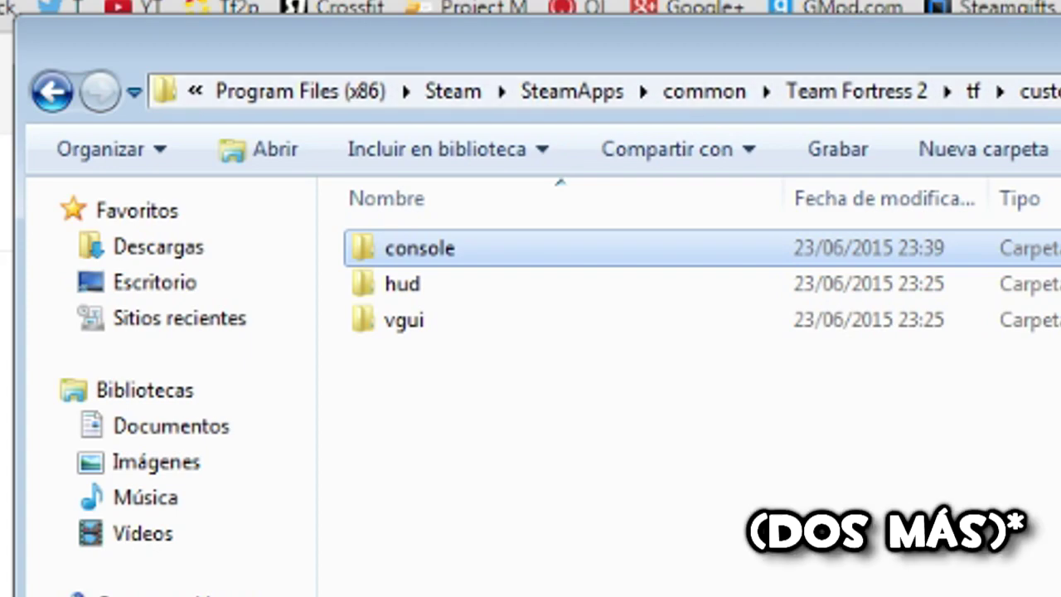
{"action": "key", "text": "BackSpace"}
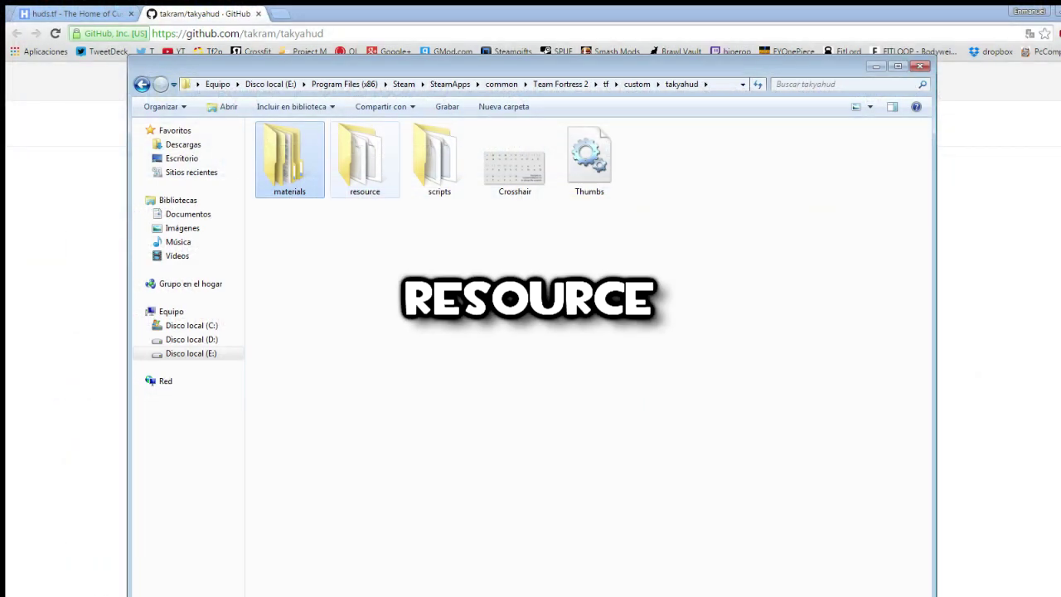
Delete MainMenuOverride.res from the ui folder inside takyahud's resource folder
{"action": "double_click", "coordinate": [366, 162]}
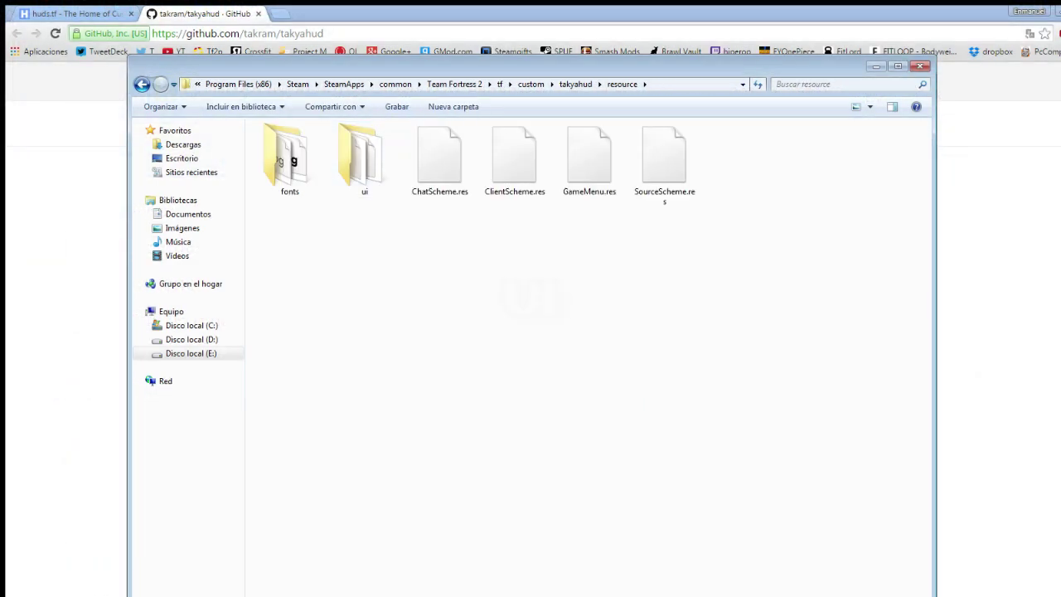
{"action": "double_click", "coordinate": [365, 157]}
{"action": "left_click", "coordinate": [364, 248]}
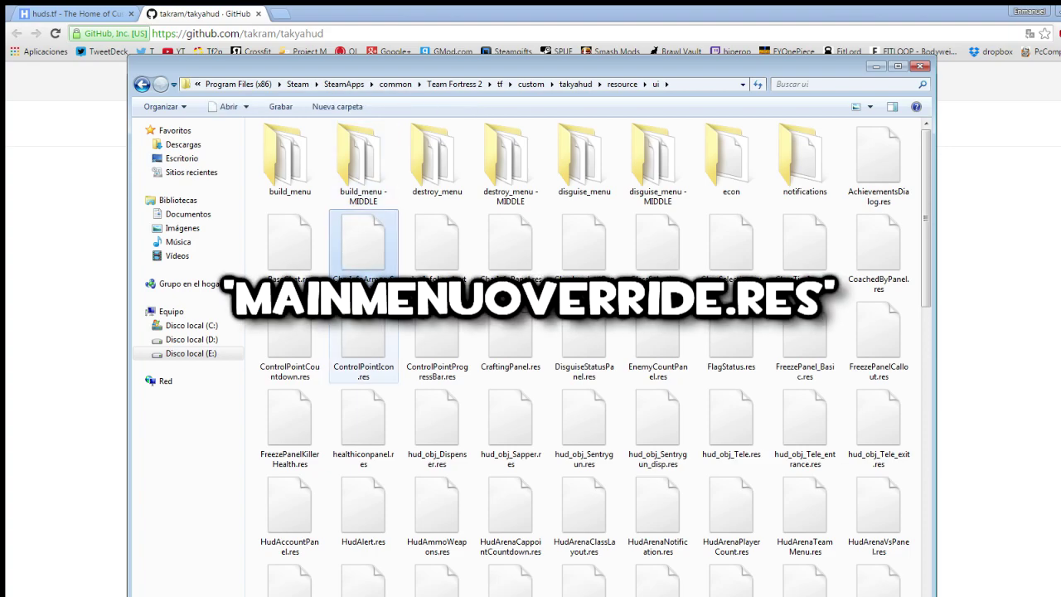
{"action": "key", "text": "m"}
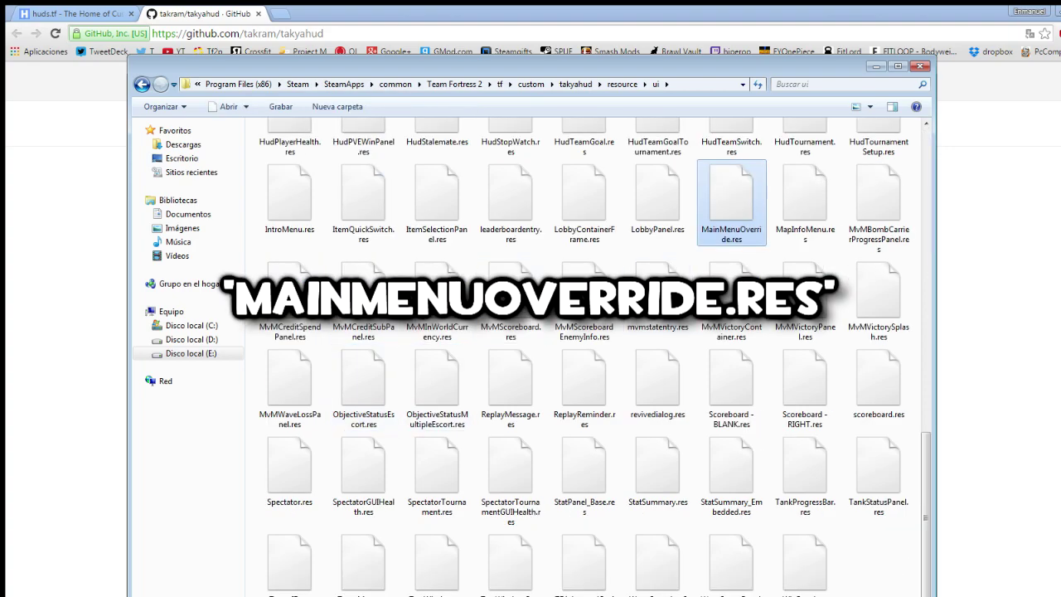
{"action": "key", "text": "Delete"}
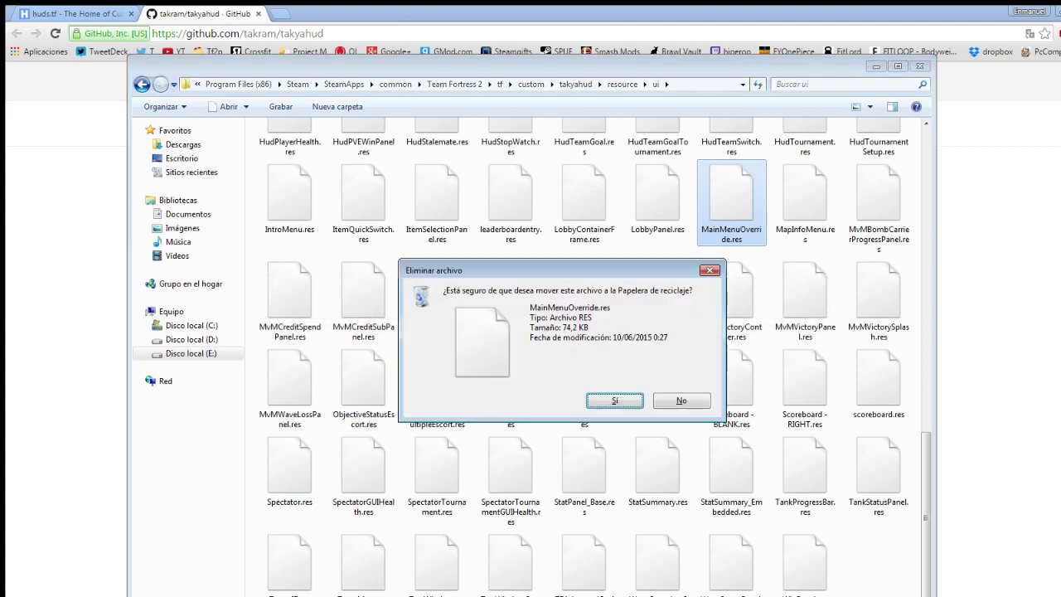
{"action": "key", "text": "Return"}
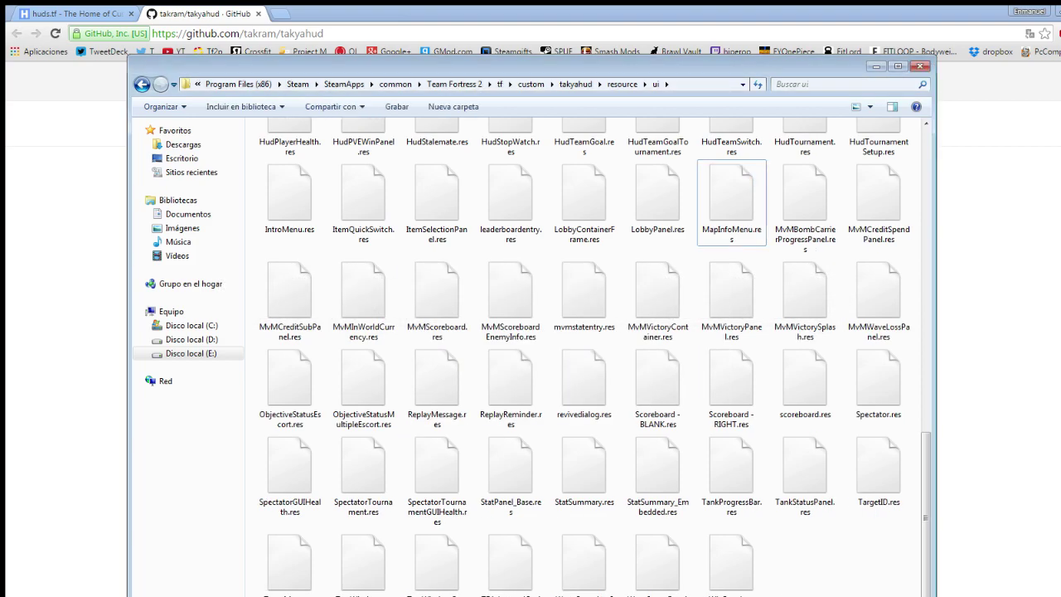
Return to takyahud's resource folder and delete GameMenu.res
{"action": "left_click", "coordinate": [622, 85]}
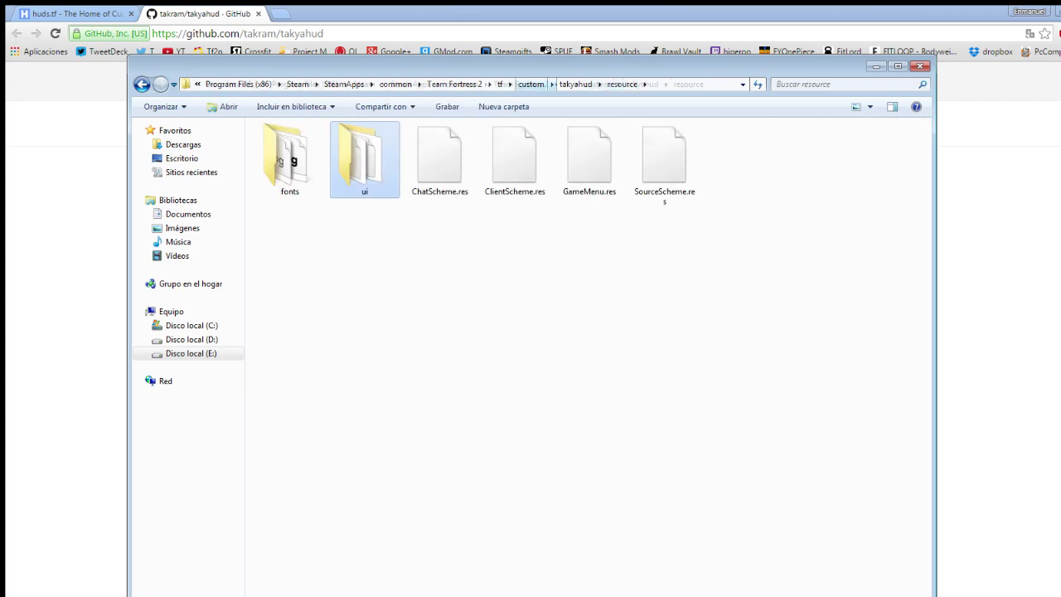
{"action": "left_click", "coordinate": [590, 160]}
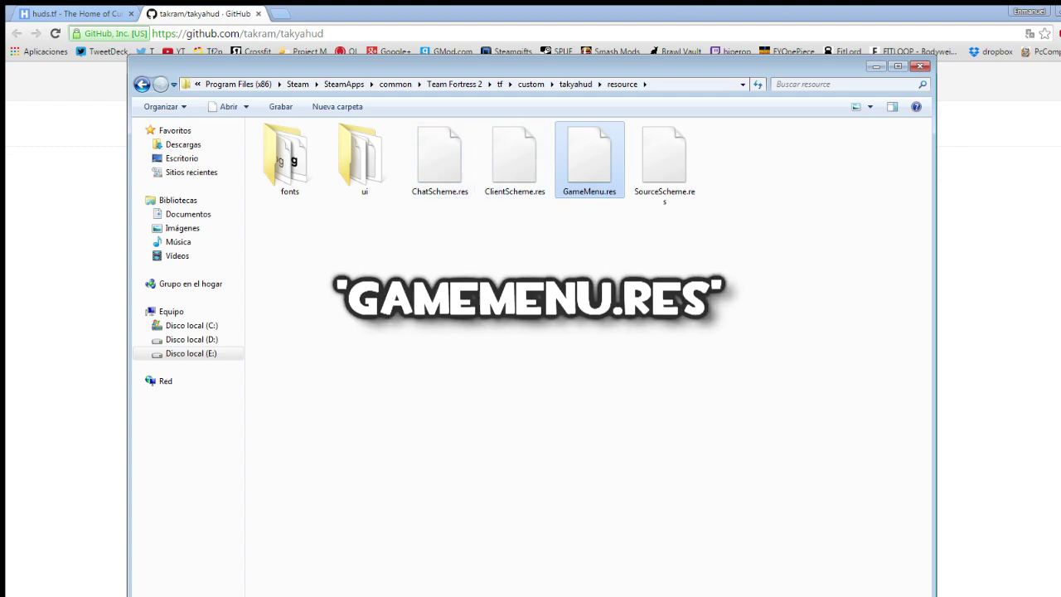
{"action": "key", "text": "Delete"}
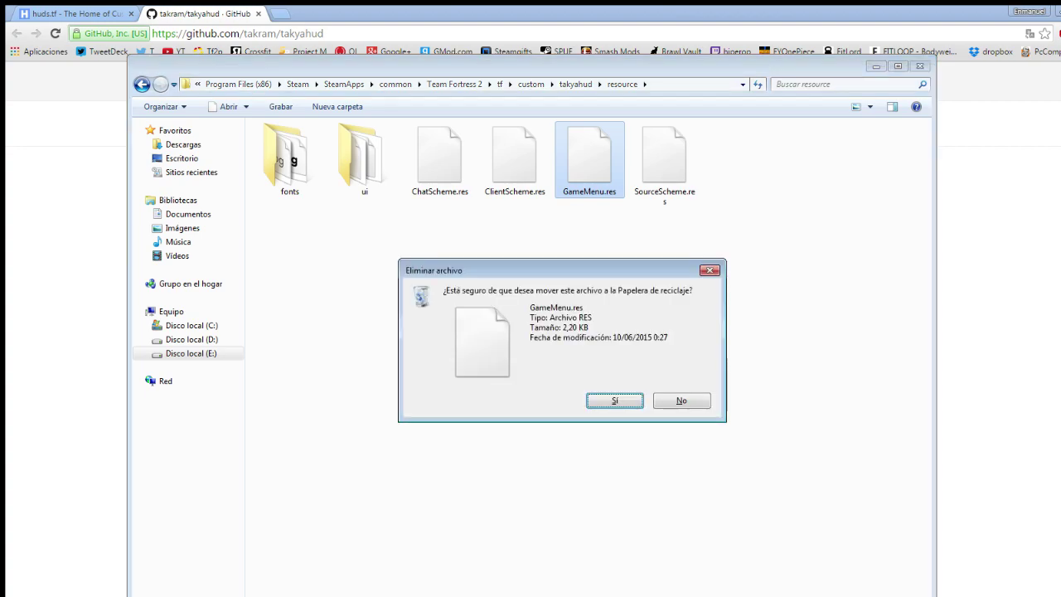
{"action": "key", "text": "Return"}
Reopen the ui folder inside takyahud's resource folder and delete scoreboard.res
{"action": "key", "text": "BackSpace"}
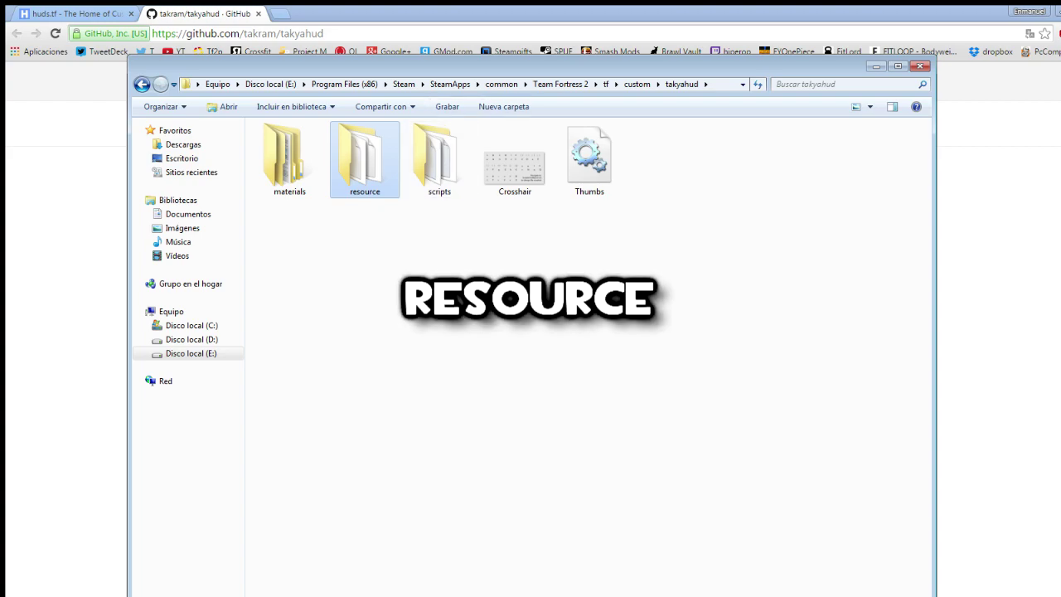
{"action": "key", "text": "Return"}
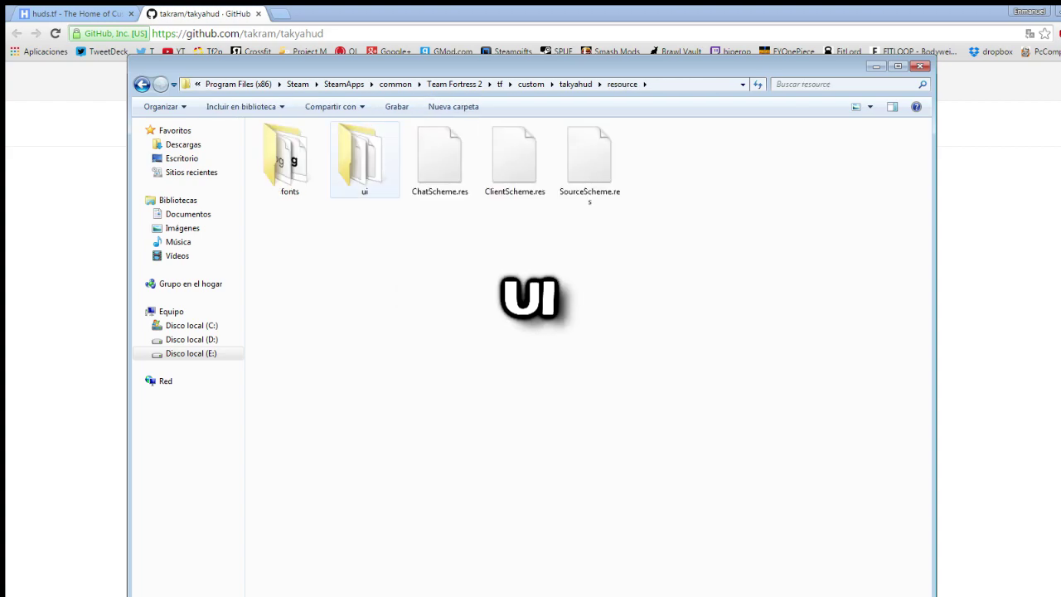
{"action": "key", "text": "Return"}
{"action": "scroll", "coordinate": [511, 431], "scroll_direction": "down", "scroll_amount": 5}
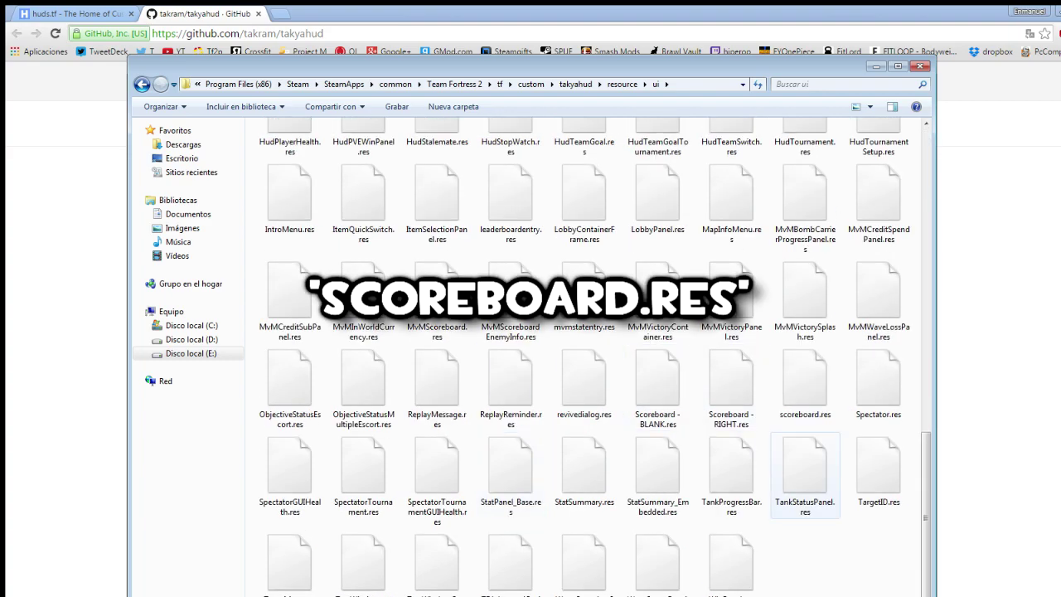
{"action": "left_click", "coordinate": [805, 390]}
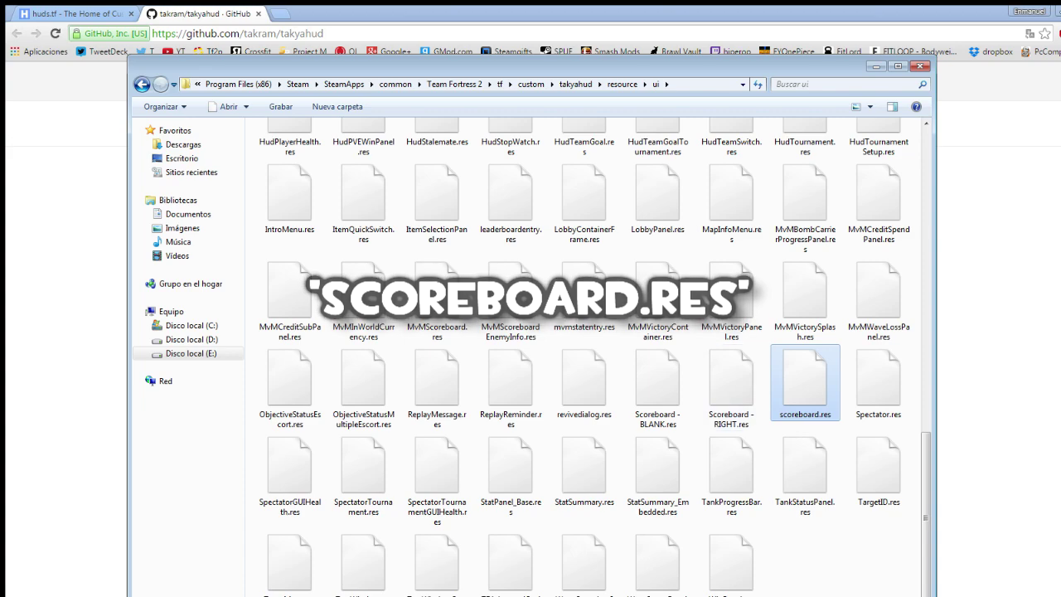
{"action": "key", "text": "Delete"}
{"action": "key", "text": "Return"}
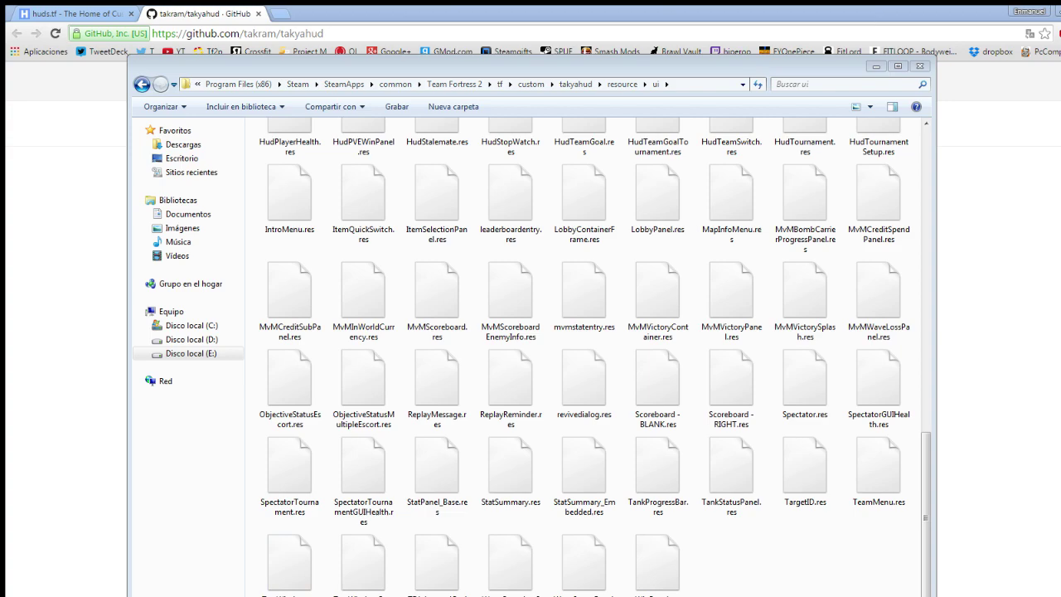
Copy scoreboard.res from the Utilidades de Juegos/Tf2/Hud folder on drive D and paste it into takyahud's resource/ui folder
{"action": "key", "text": "alt+Tab"}
{"action": "left_click", "coordinate": [733, 161]}
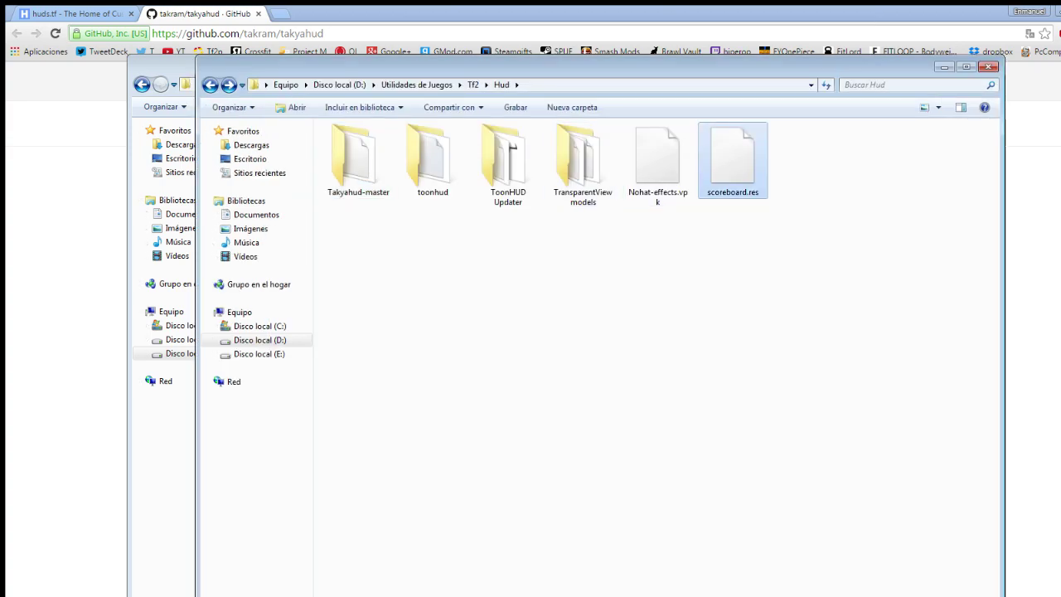
{"action": "right_click", "coordinate": [731, 175]}
{"action": "left_click", "coordinate": [771, 343]}
{"action": "key", "text": "alt+Tab"}
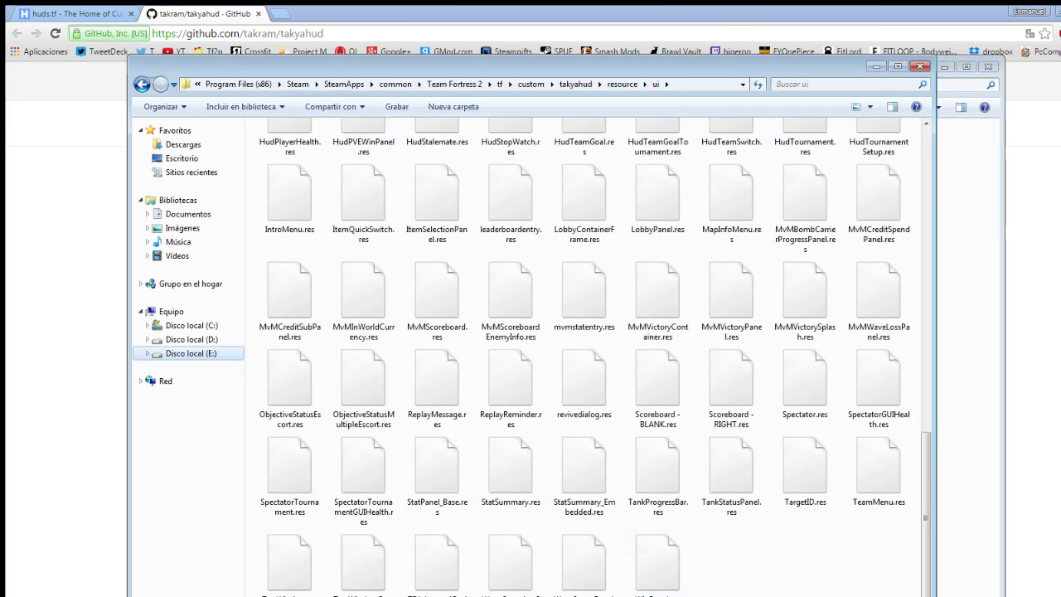
{"action": "right_click", "coordinate": [765, 342]}
{"action": "left_click", "coordinate": [800, 457]}
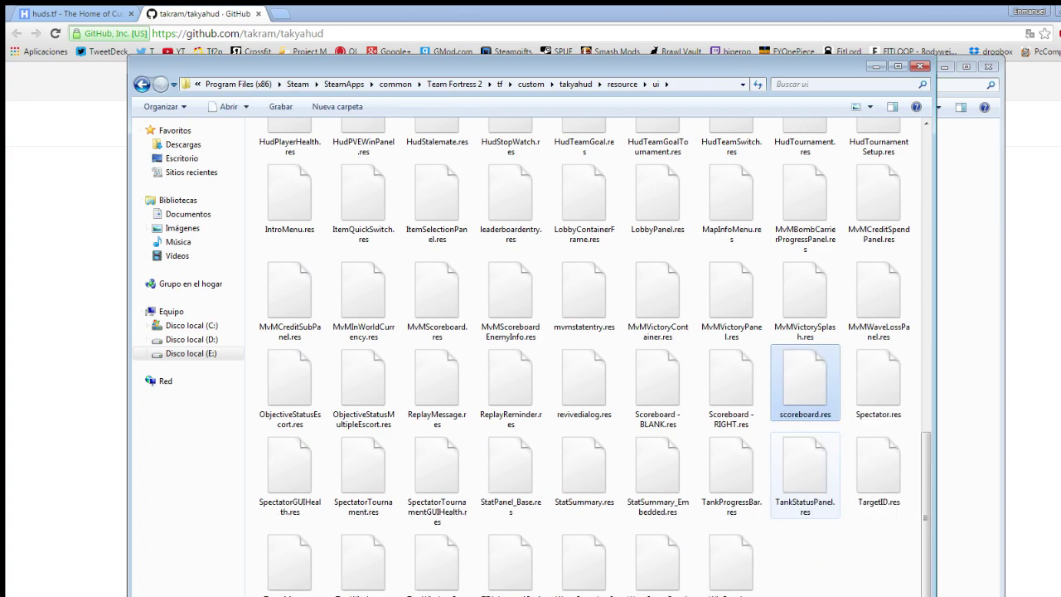
{"action": "left_click", "coordinate": [622, 84]}
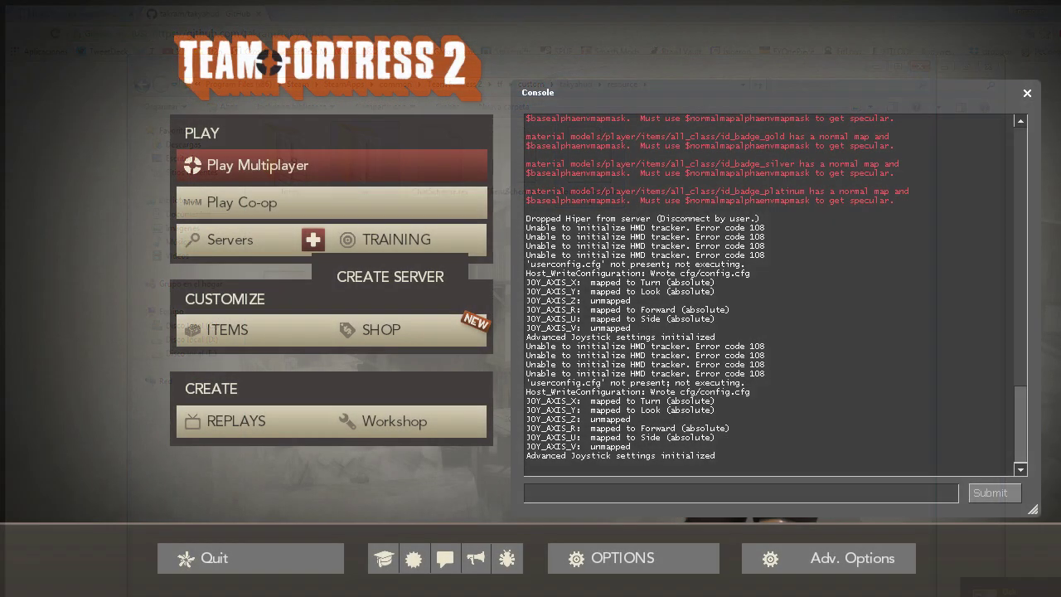
In Team Fortress 2, start a local server on cp_badlands and join team RED as Demoman
{"action": "left_click", "coordinate": [312, 240]}
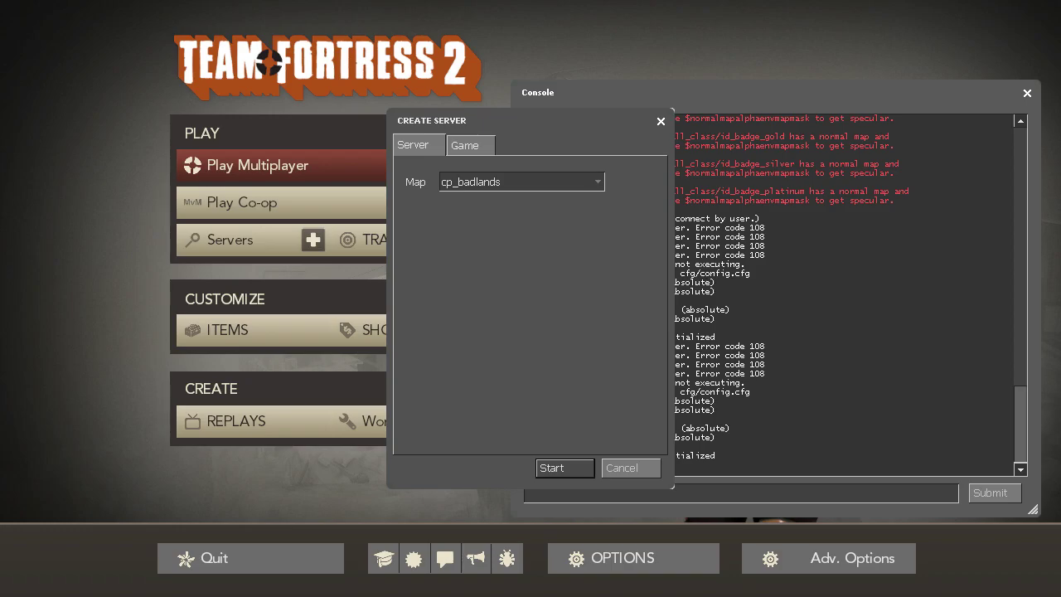
{"action": "left_click", "coordinate": [565, 468]}
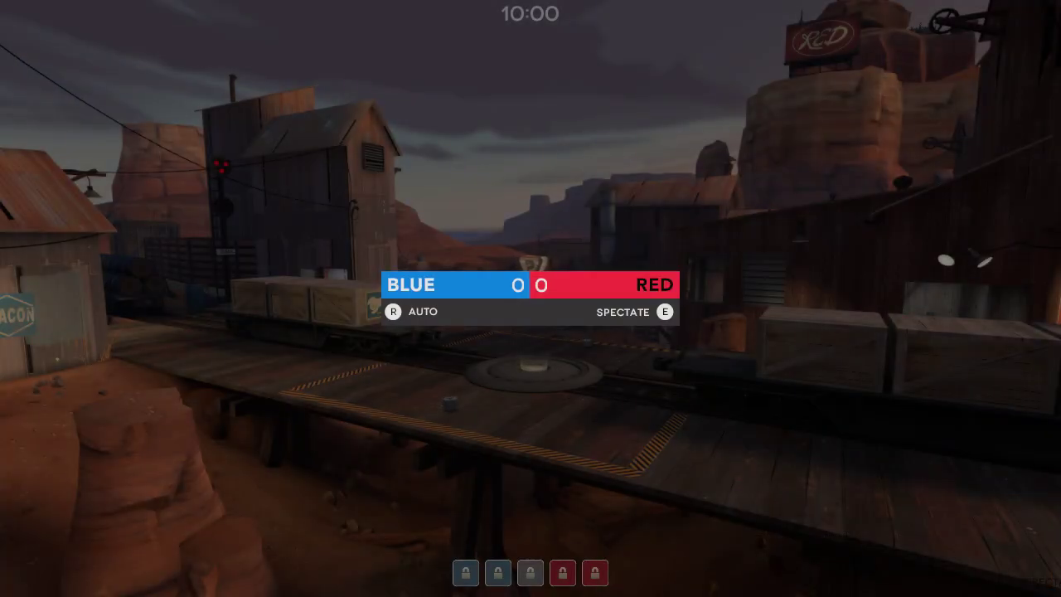
{"action": "left_click", "coordinate": [665, 291]}
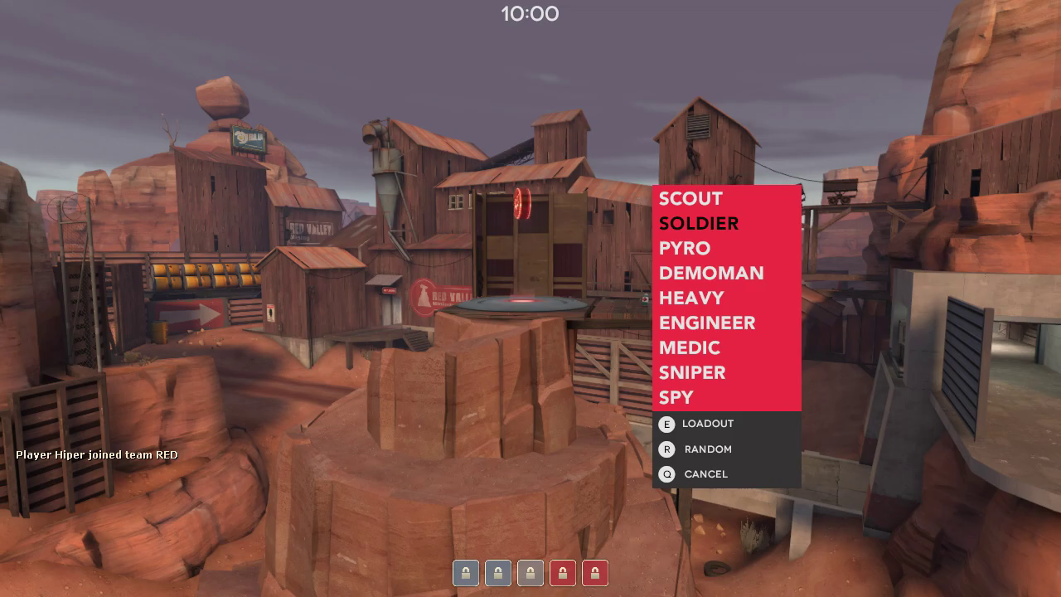
{"action": "key", "text": "4"}
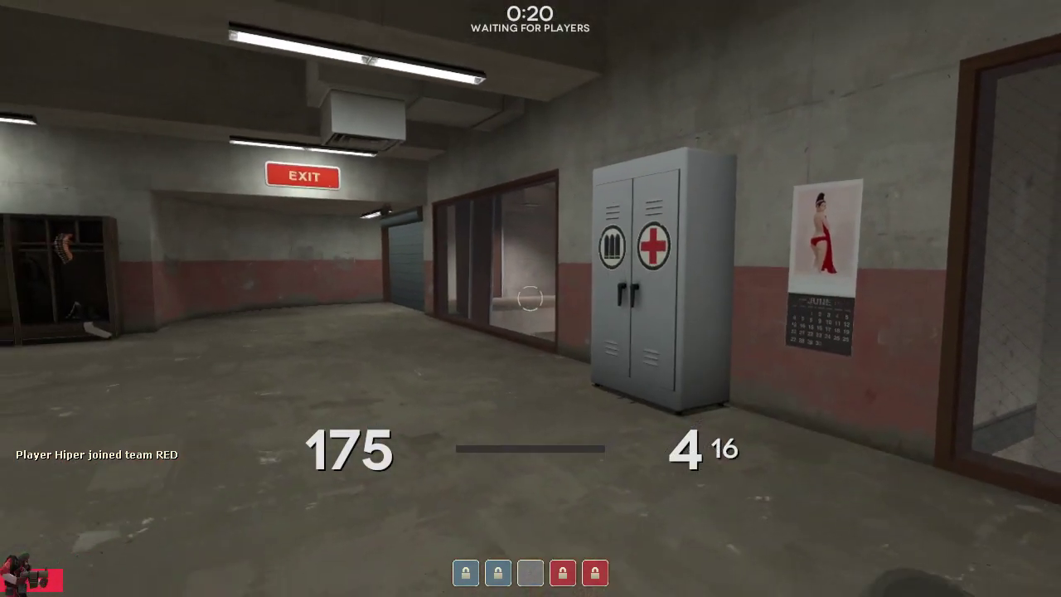
Fire and detonate stickybombs in the spawn room to examine the HUD's ammo, health and sticky counters
{"action": "key", "text": "2"}
{"action": "left_click", "coordinate": [531, 299]}
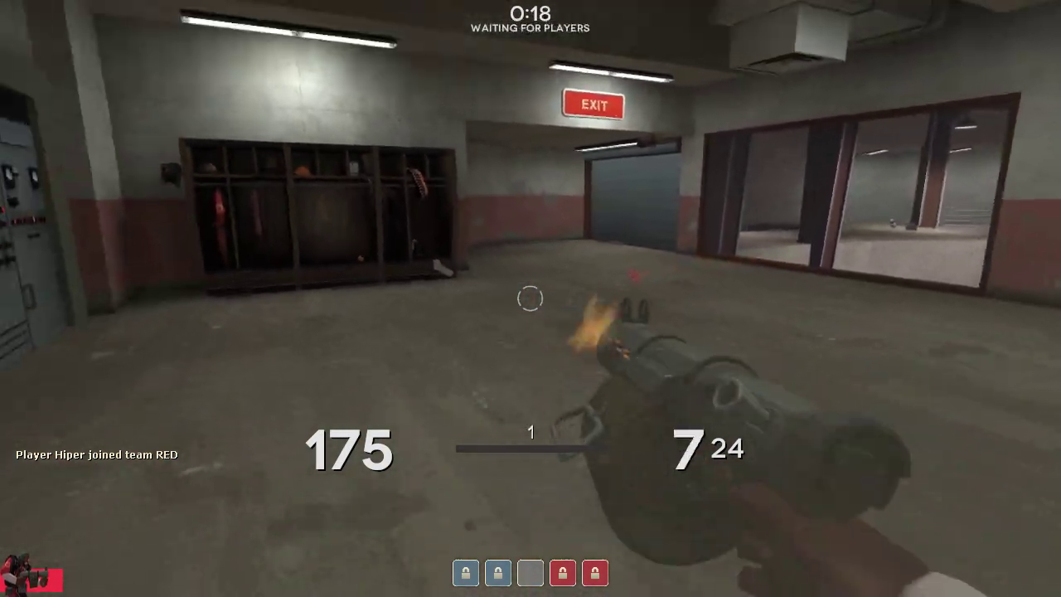
{"action": "left_click", "coordinate": [531, 299]}
{"action": "left_click", "coordinate": [531, 298]}
{"action": "left_click", "coordinate": [531, 298]}
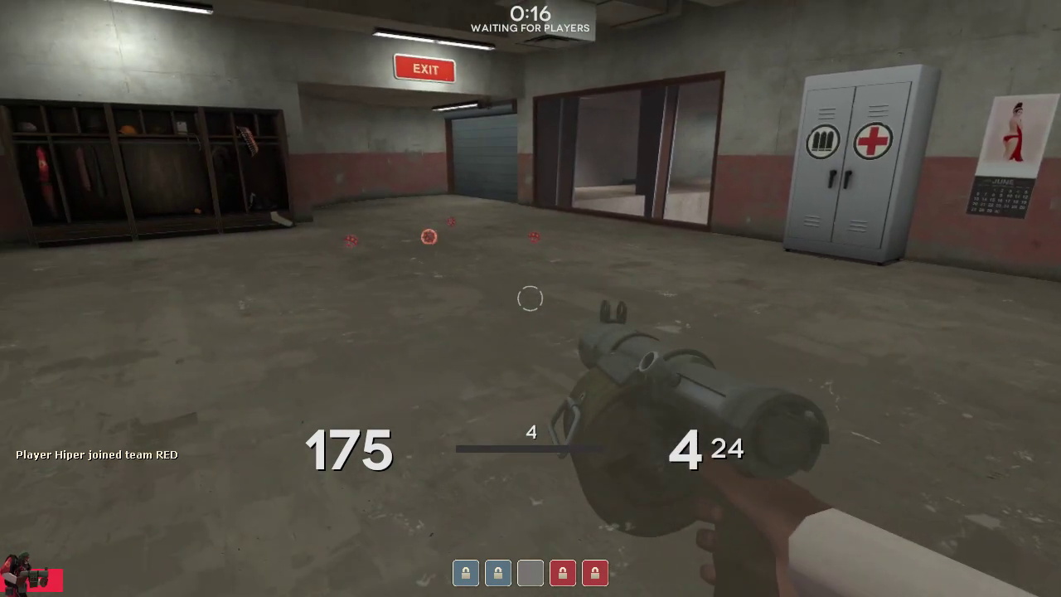
{"action": "right_click", "coordinate": [531, 299]}
{"action": "key", "text": "w"}
{"action": "left_click", "coordinate": [531, 299]}
{"action": "key", "text": "s"}
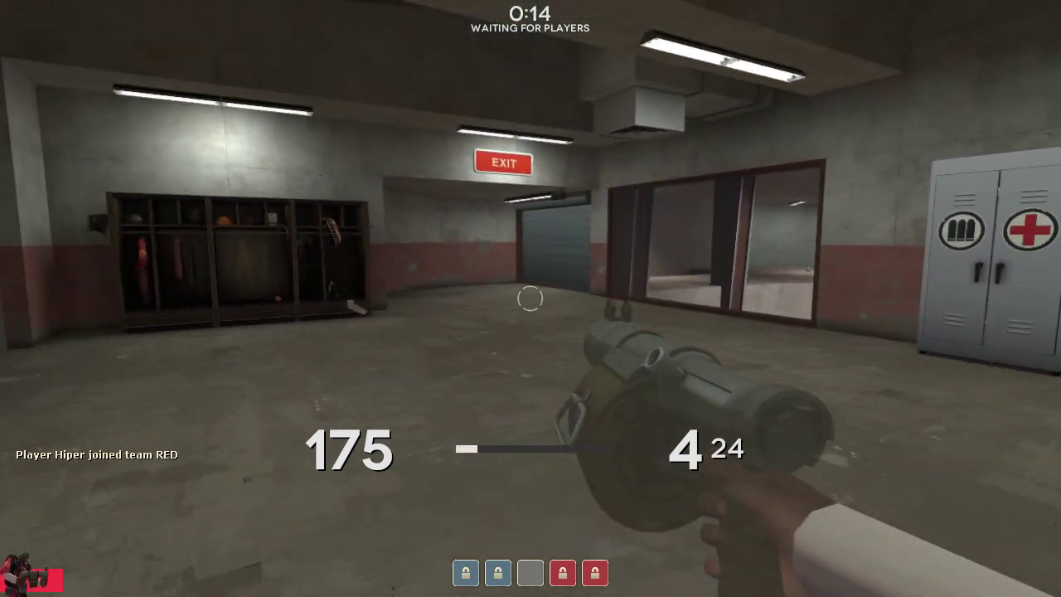
{"action": "left_click_drag", "start_coordinate": [530, 298], "coordinate": [531, 298]}
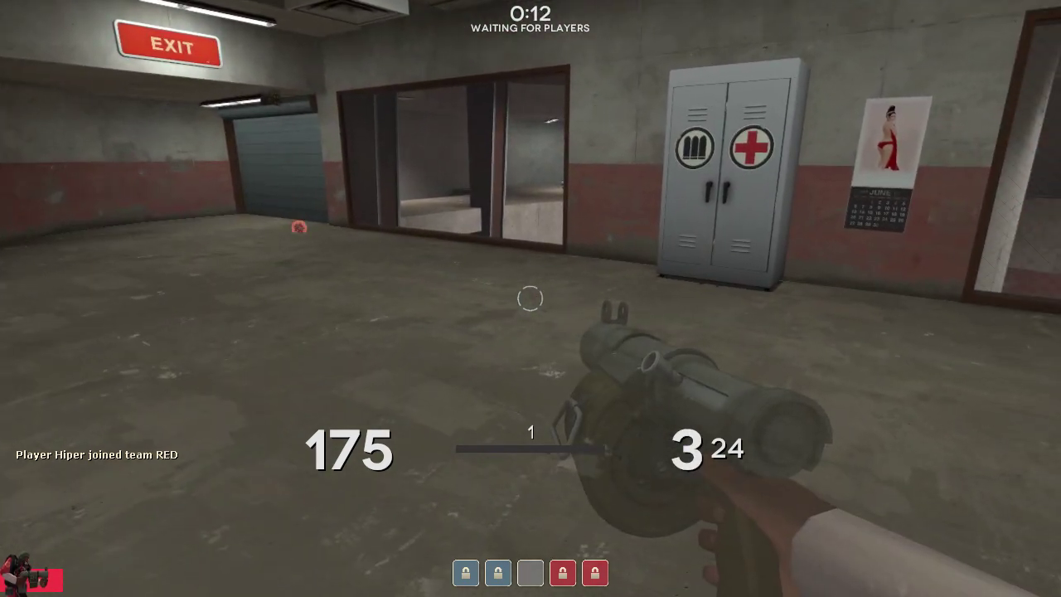
Change class to Medic and equip the Medi Gun to examine the HUD's charge display
{"action": "key", "text": "comma"}
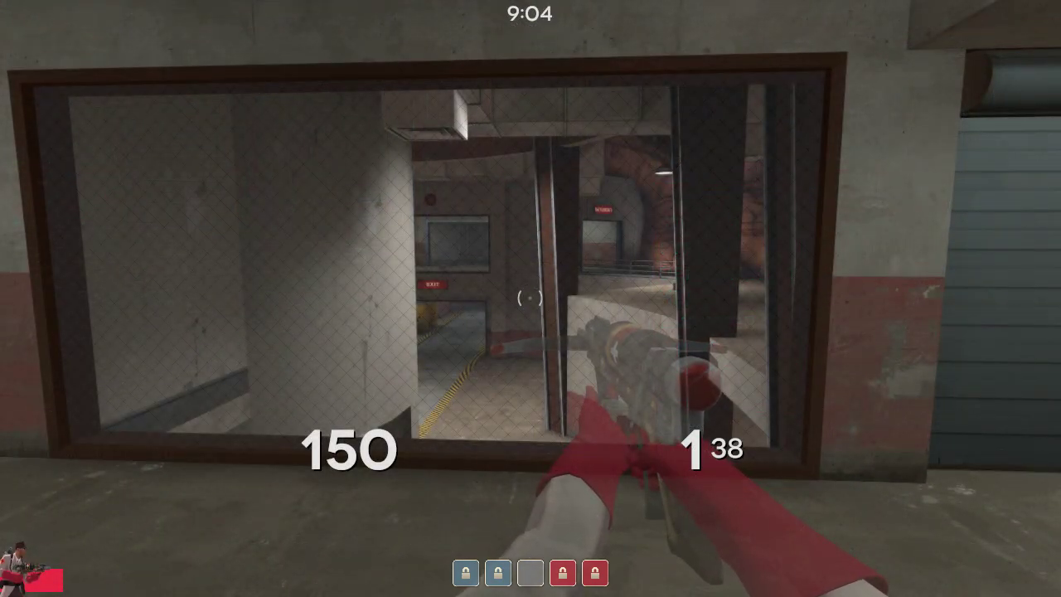
{"action": "key", "text": "2"}
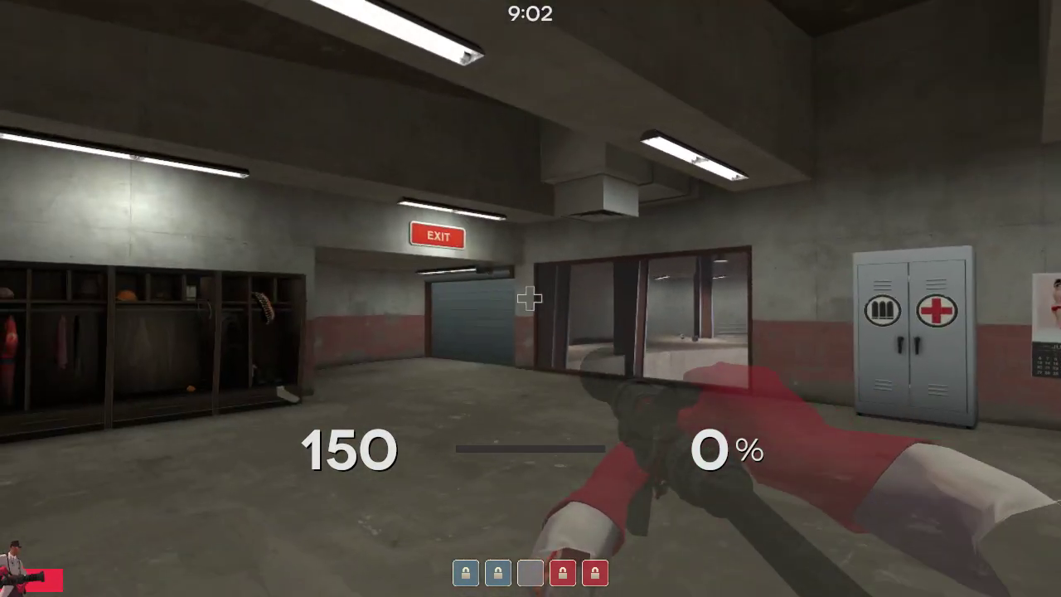
Change class to Spy and use the Disguise Kit to disguise as a Demoman
{"action": "key", "text": "w"}
{"action": "key", "text": "a"}
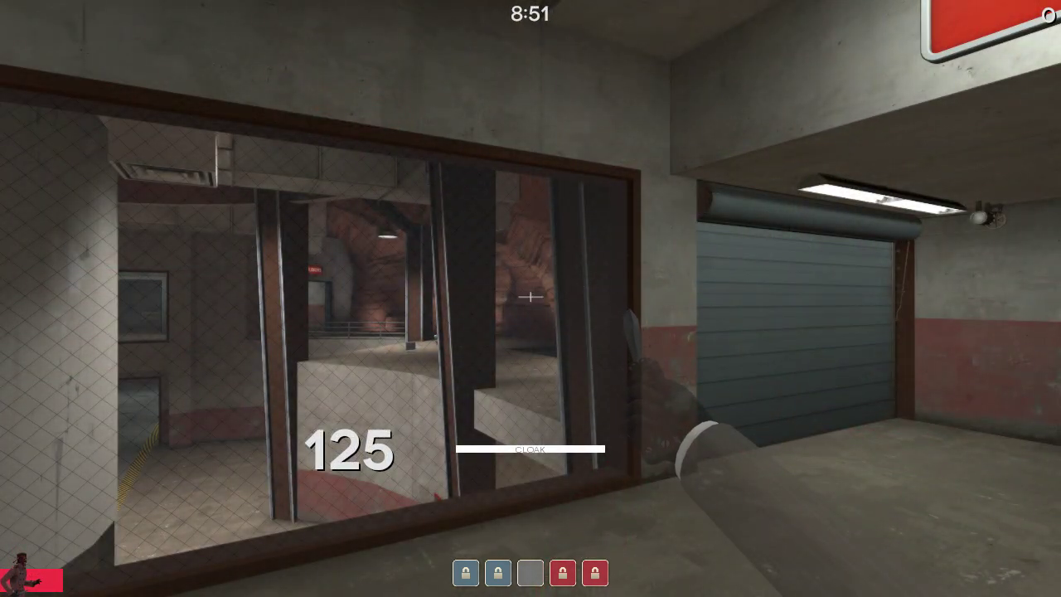
{"action": "key", "text": "2"}
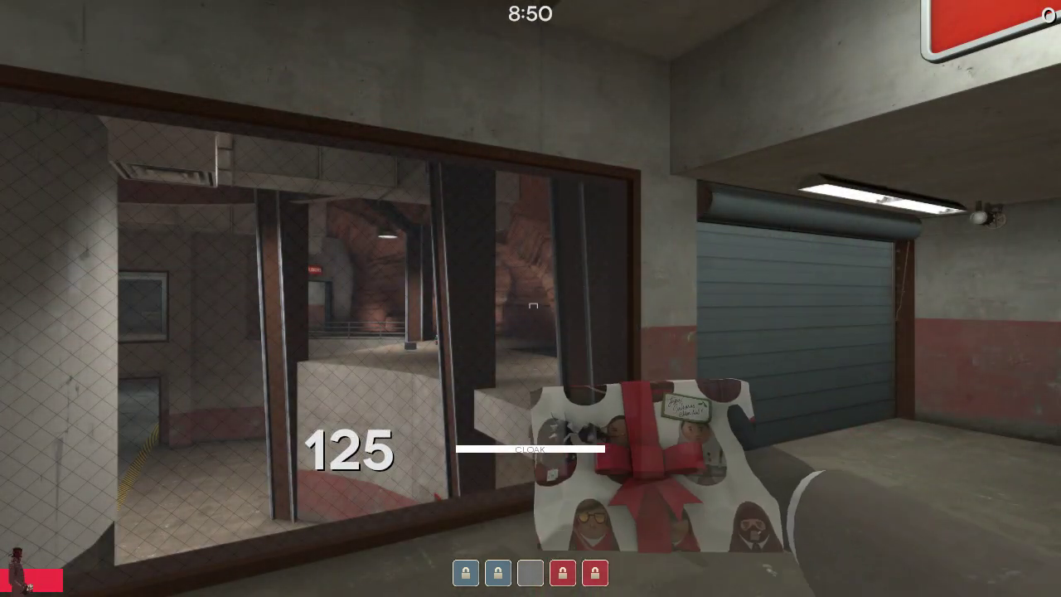
{"action": "key", "text": "3"}
{"action": "key", "text": "4"}
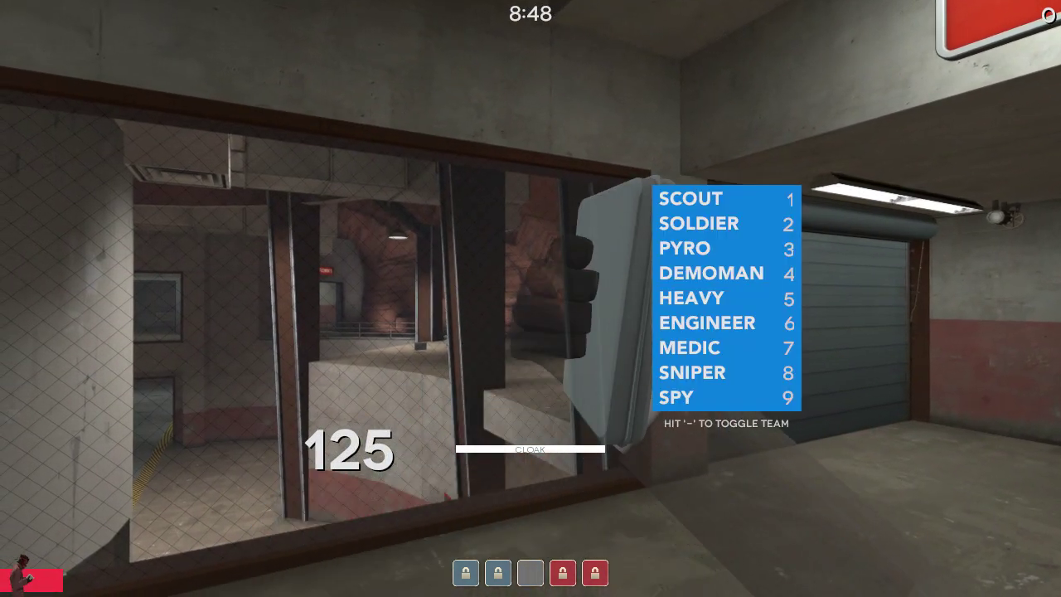
{"action": "key", "text": "4"}
Switch between the Spy's revolver, sapper and knife in the spawn room to examine the HUD's ammo, cloak and disguise displays
{"action": "key", "text": "1"}
{"action": "key", "text": "2"}
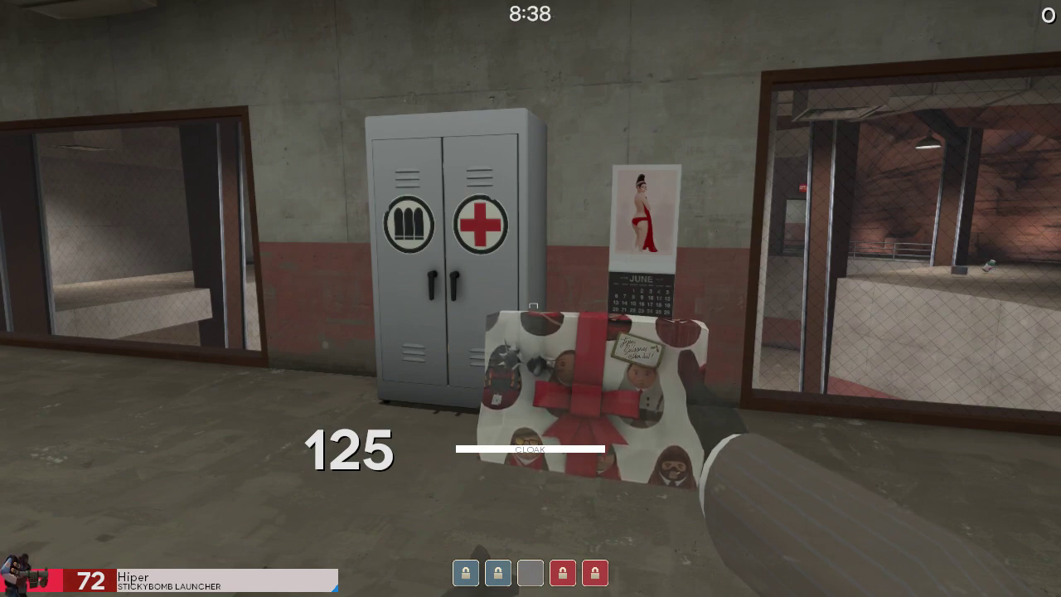
{"action": "key", "text": "1"}
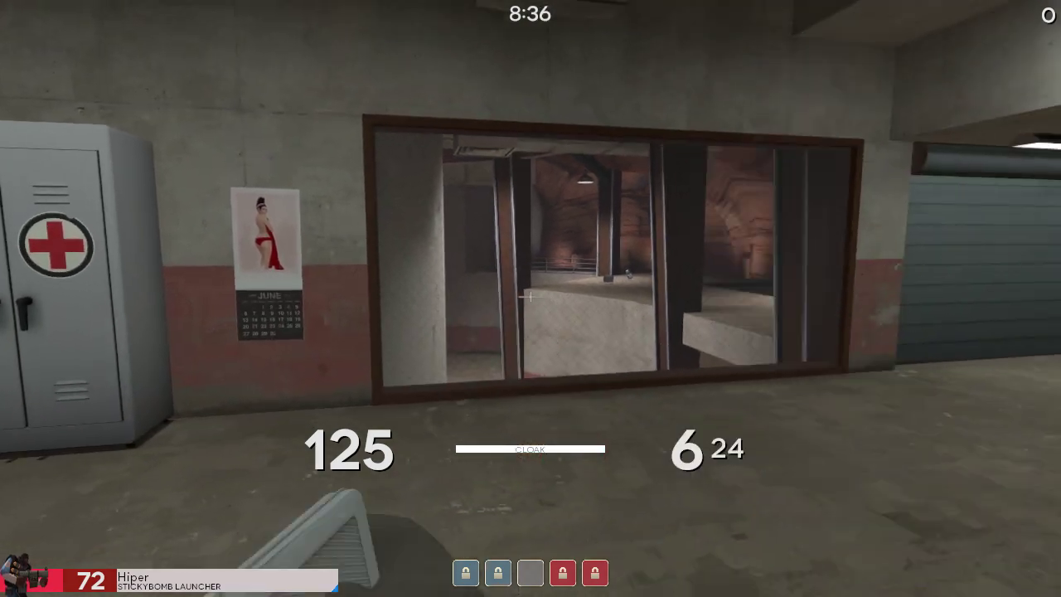
{"action": "key", "text": "s"}
{"action": "key", "text": "w"}
{"action": "key", "text": "2"}
{"action": "key", "text": "s"}
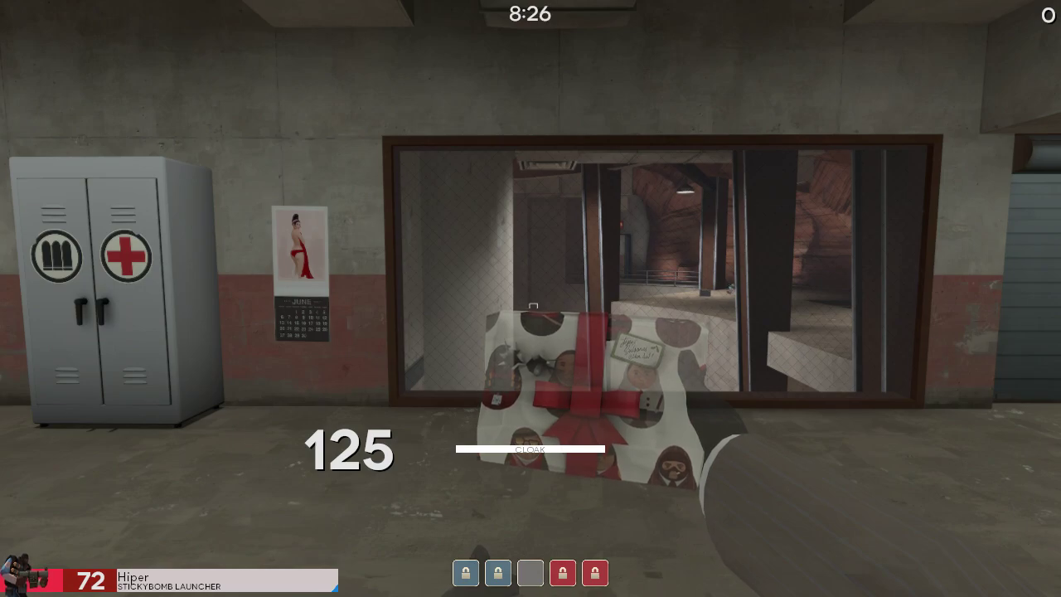
{"action": "key", "text": "s"}
{"action": "key", "text": "3"}
{"action": "key", "text": "1"}
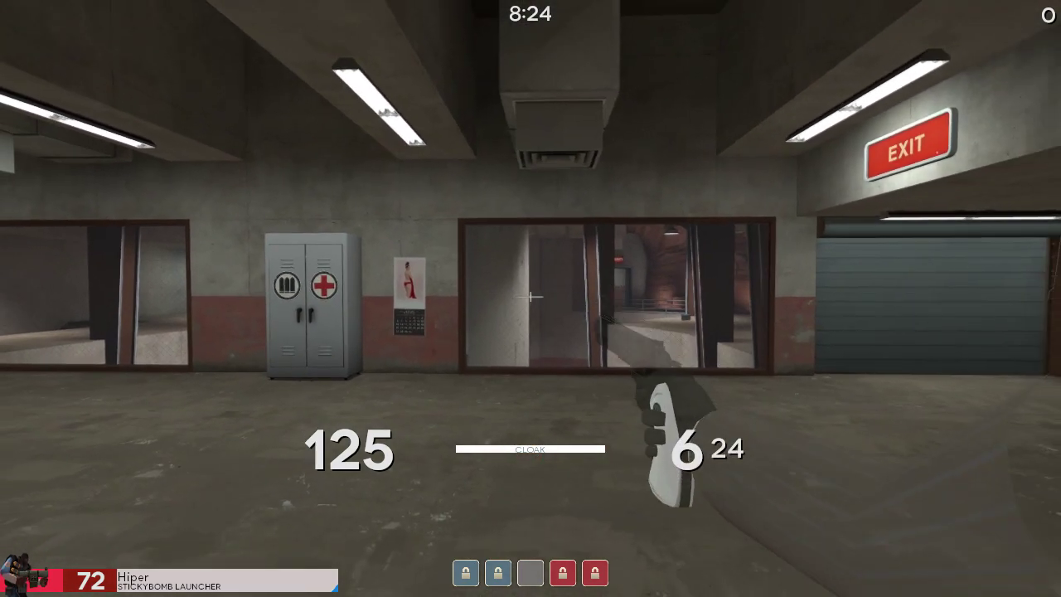